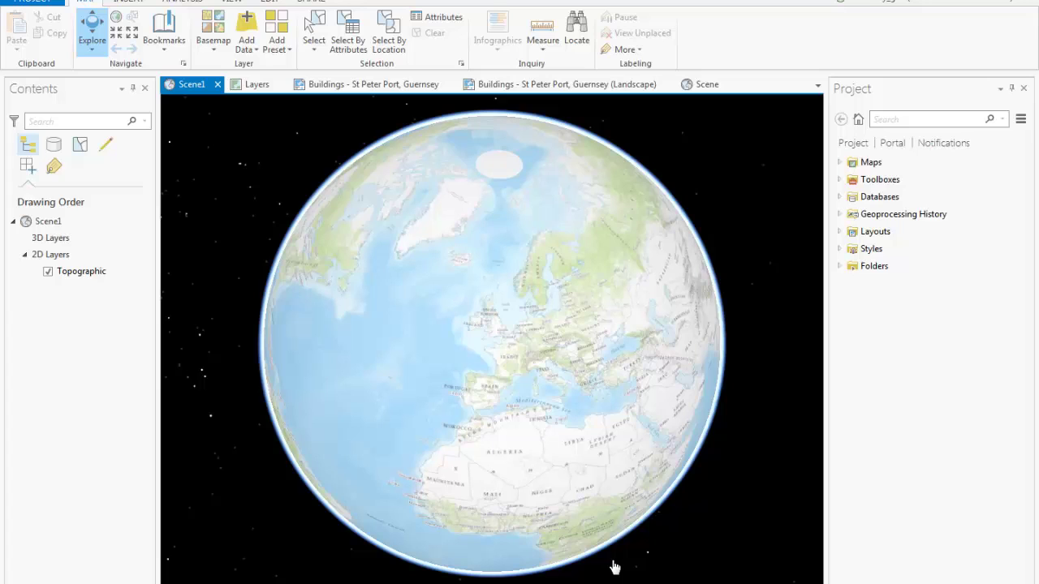
# Rotate the Scene1 globe, then move to the ArcMap document of Guernsey buildings
pyautogui.moveTo(511, 494); pyautogui.dragTo(483, 478)
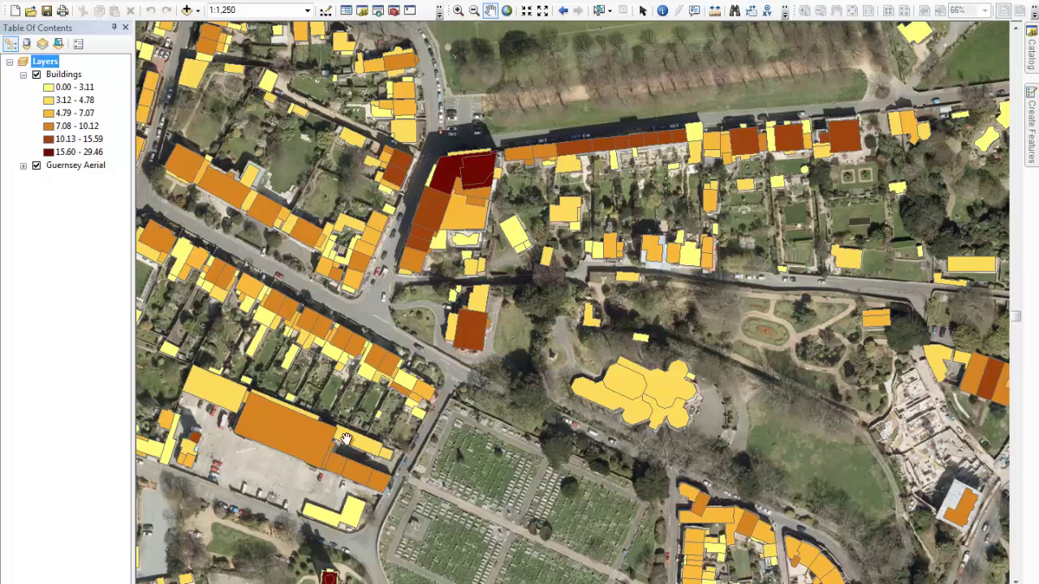
# Show the ArcMap page layout and expand the Data folder in the Catalog window
pyautogui.click(143, 578)
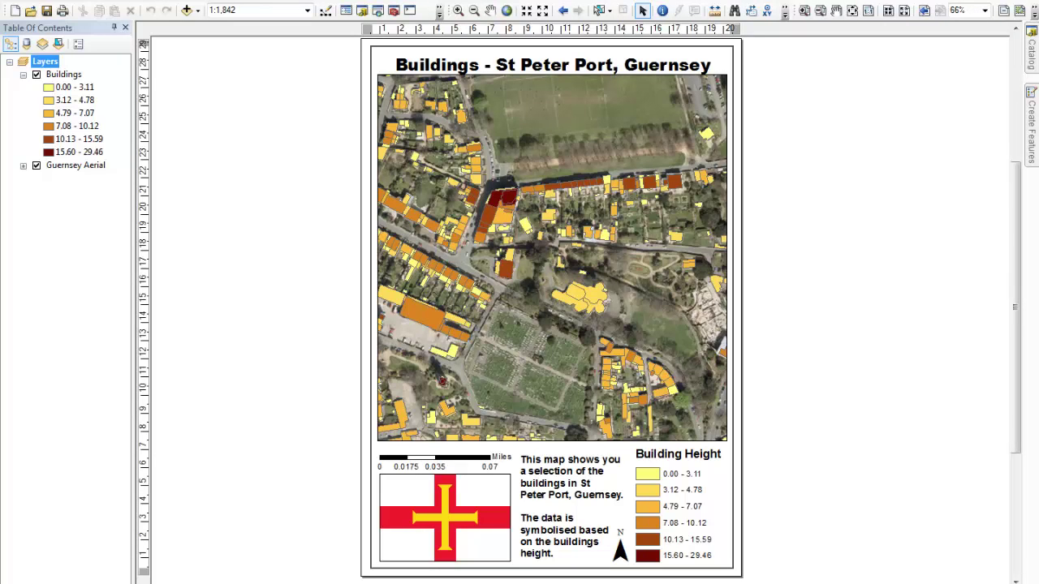
pyautogui.click(1029, 72)
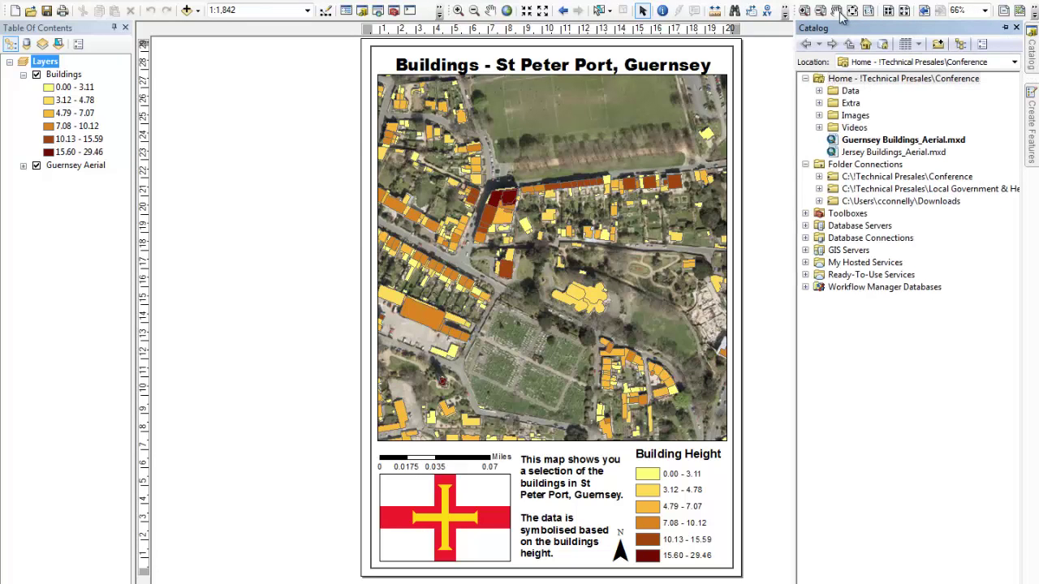
pyautogui.click(819, 90)
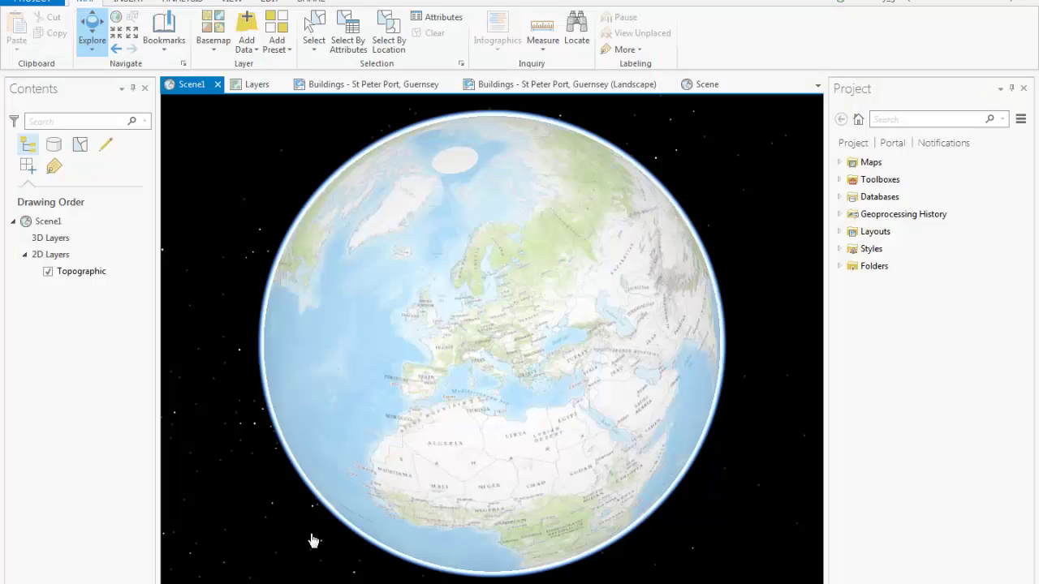
# Start importing Guernsey Buildings_Aerial.mxd, cancel it, and open the existing Layers map instead
pyautogui.click(133, 3)
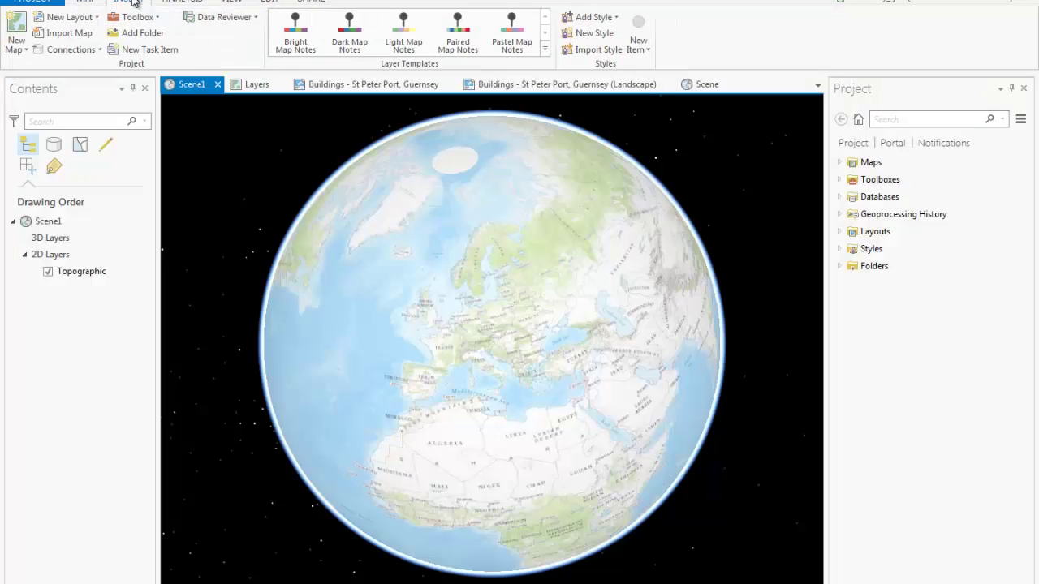
pyautogui.click(81, 39)
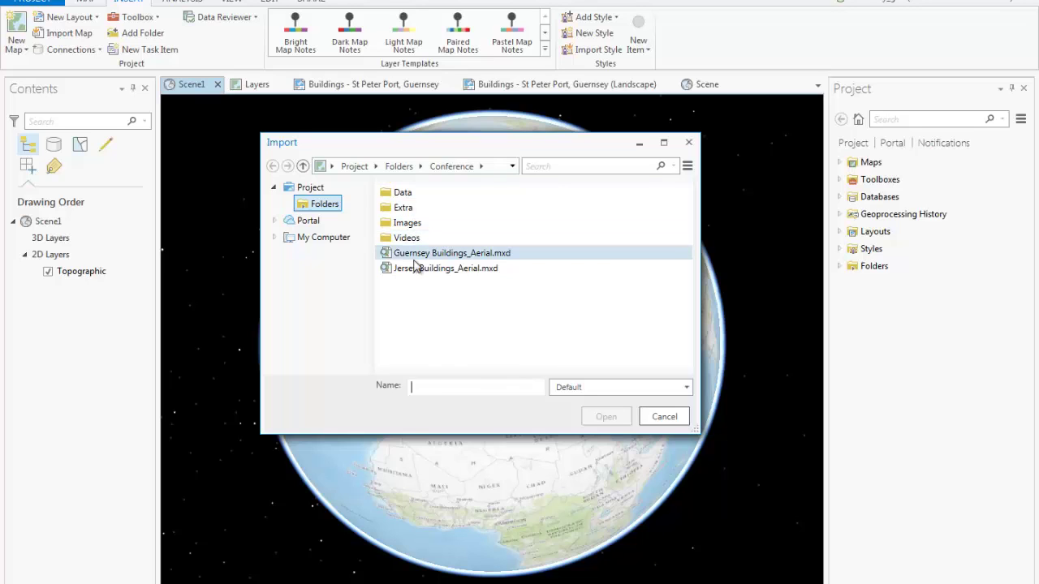
pyautogui.click(414, 258)
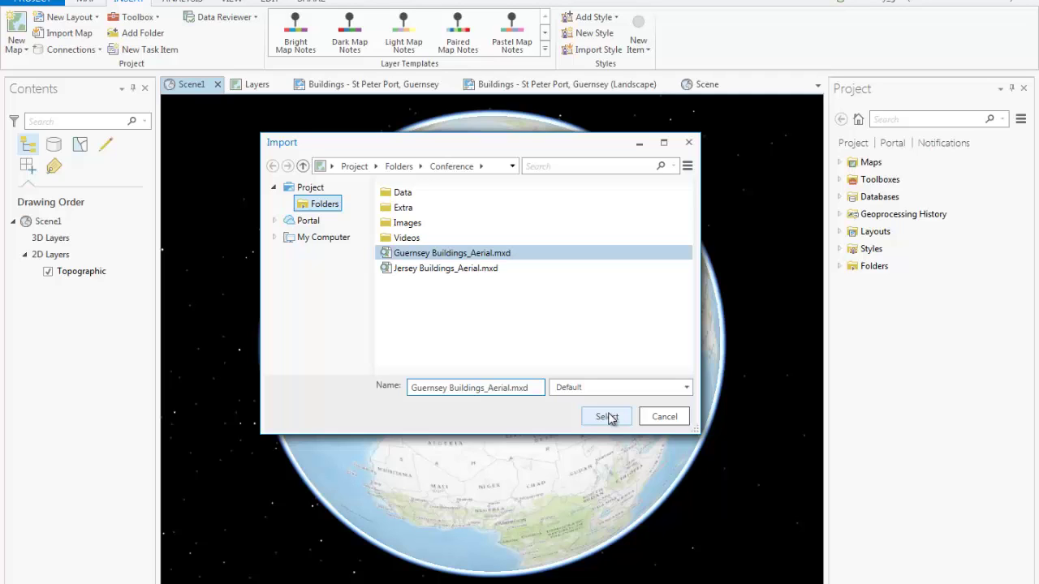
pyautogui.click(652, 422)
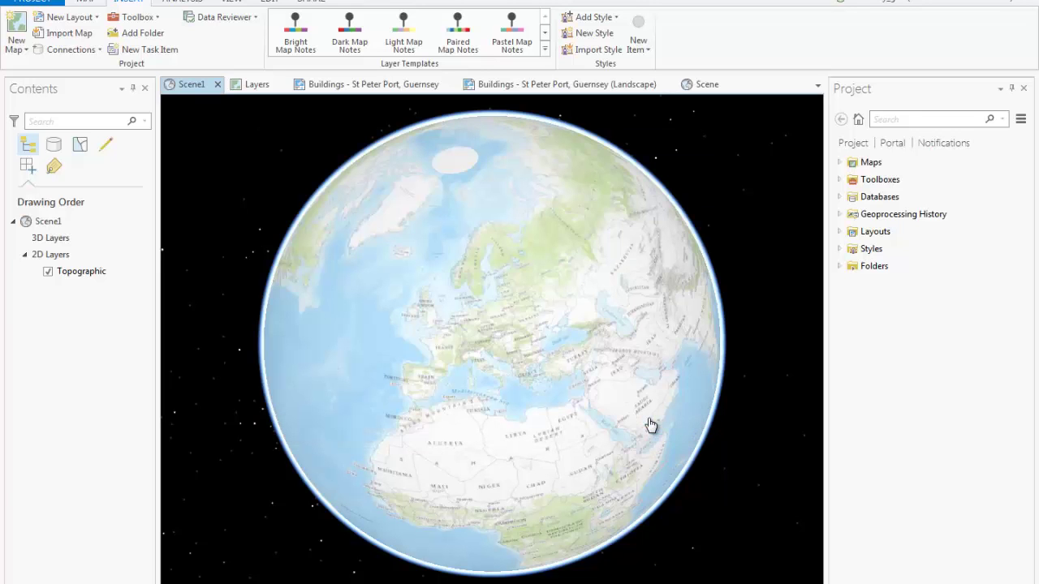
pyautogui.click(254, 86)
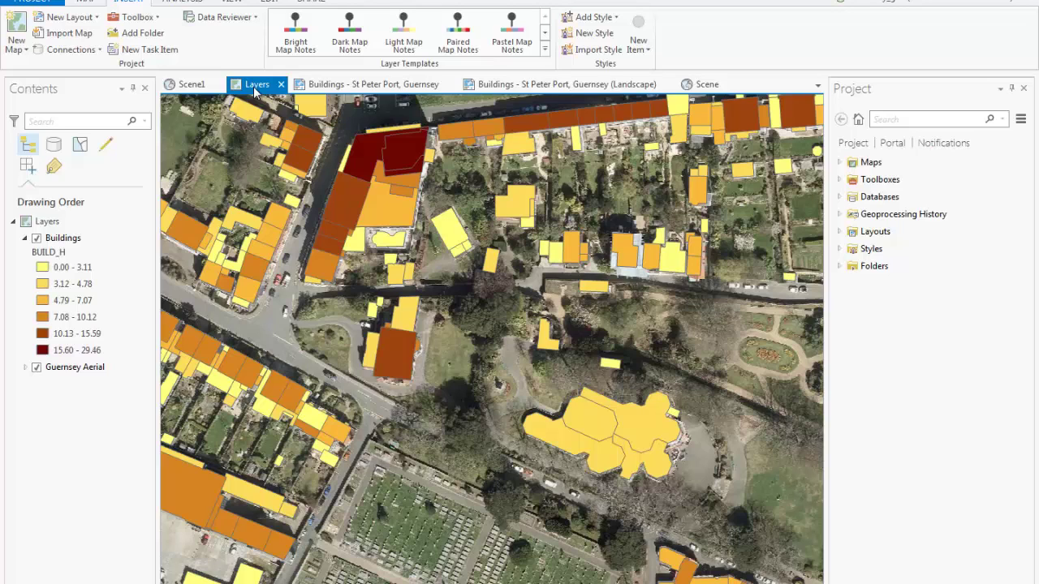
# Pan the Layers map, dismiss a building's pop-up, and view the Buildings layer's Appearance settings
pyautogui.moveTo(511, 238); pyautogui.dragTo(500, 285)
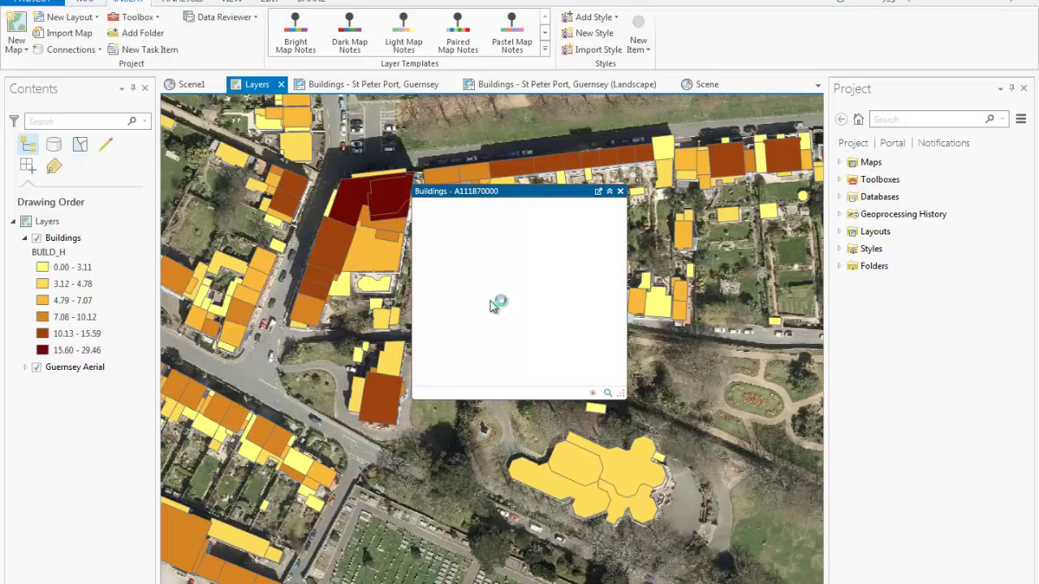
pyautogui.click(622, 192)
pyautogui.click(58, 238)
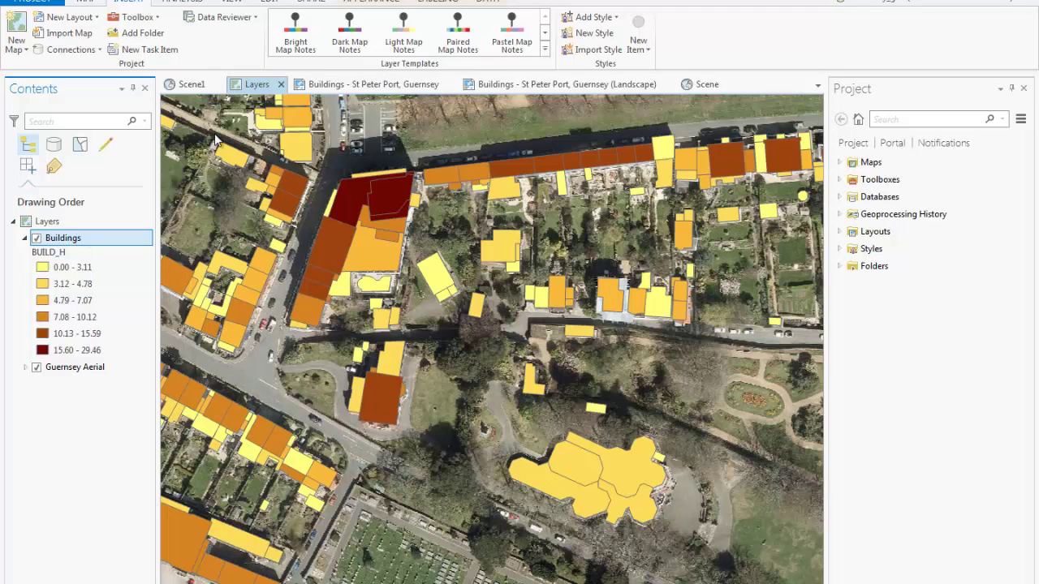
pyautogui.click(377, 5)
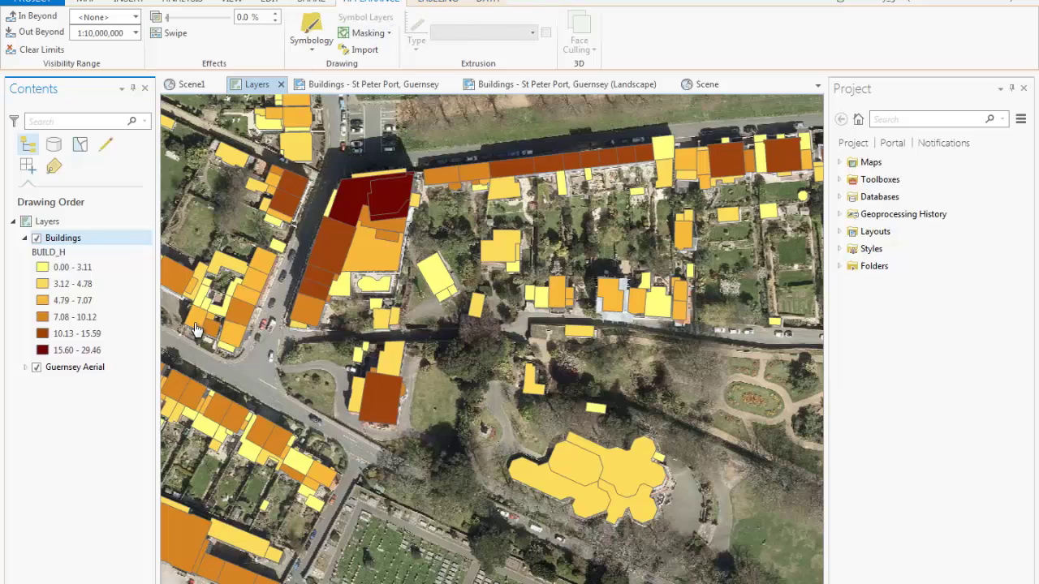
# Check the Guernsey Aerial layer's Appearance settings, then open the portrait St Peter Port layout
pyautogui.click(85, 374)
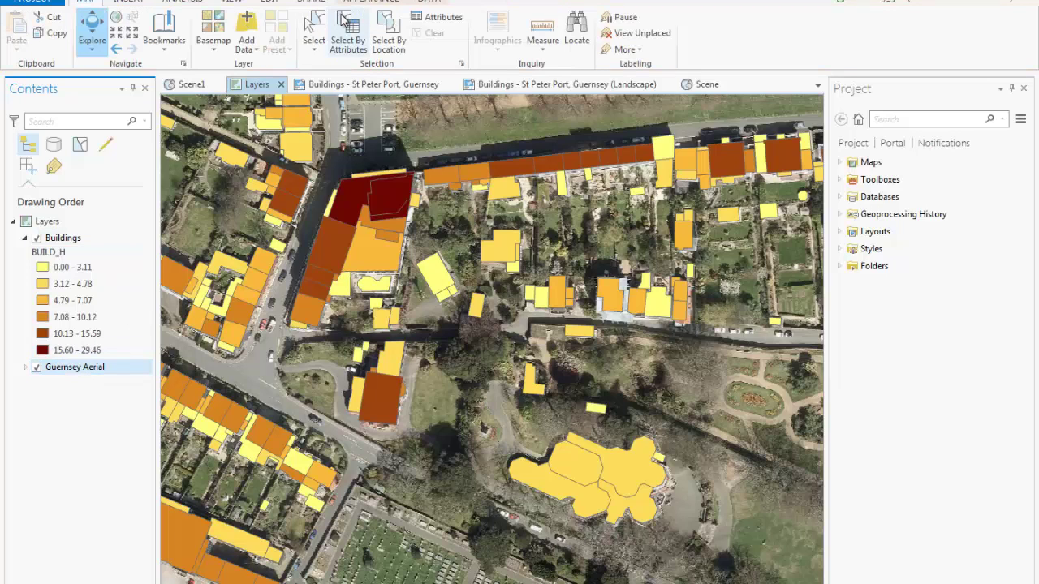
pyautogui.click(372, 6)
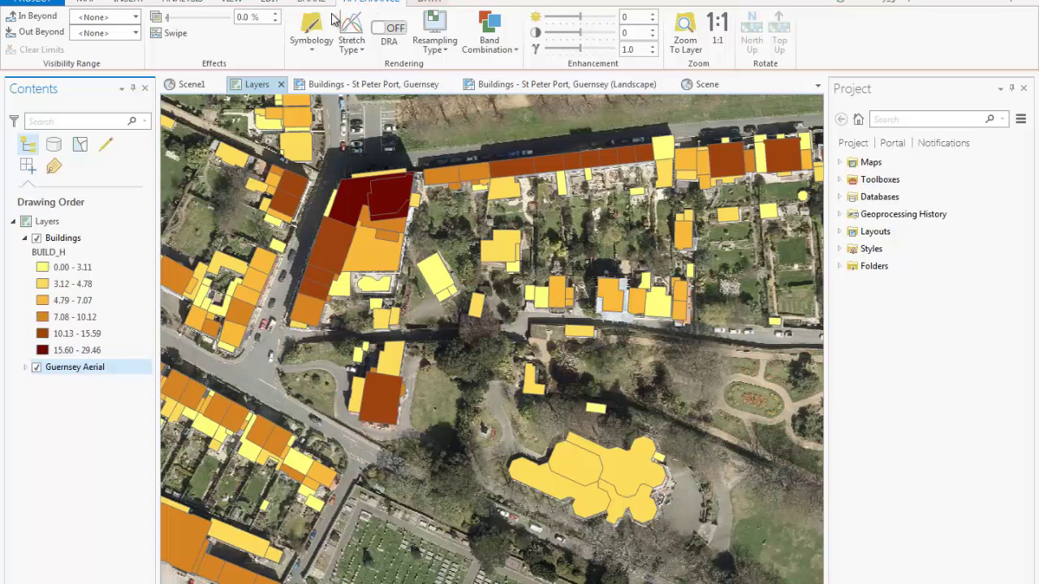
pyautogui.click(334, 86)
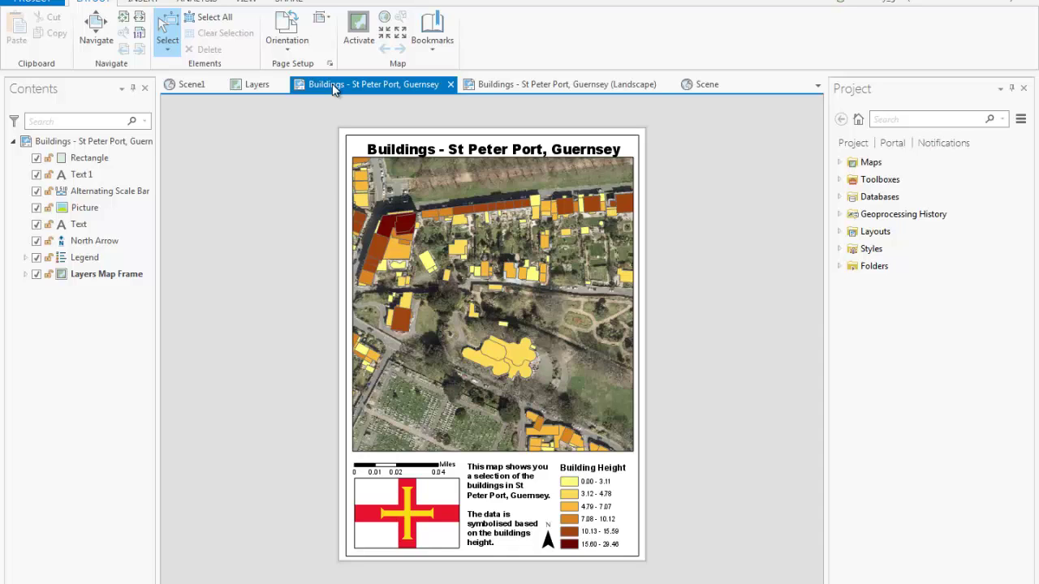
# View the landscape 'Buildings - St Peter Port, Guernsey' layout, then go to the Scene
pyautogui.click(526, 83)
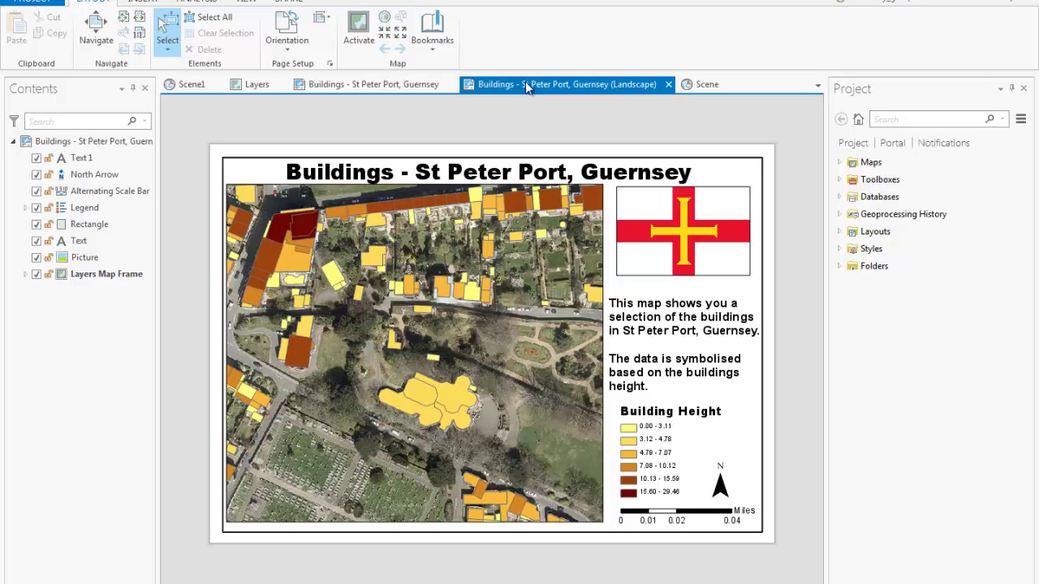
pyautogui.click(703, 84)
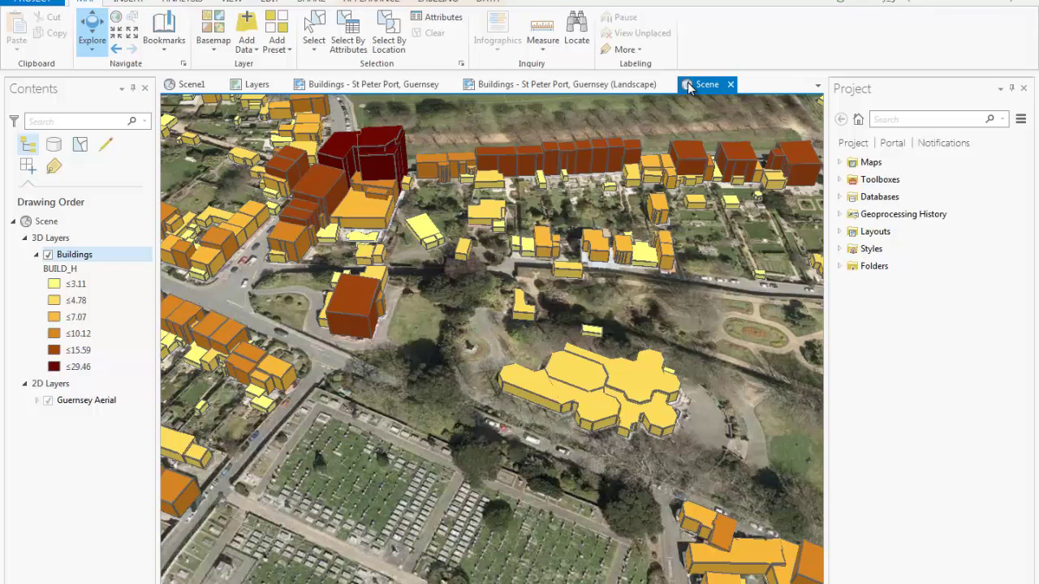
# Confirm the Buildings layer is extruded by BUILD_H, then pan the 3D scene across town
pyautogui.click(75, 255)
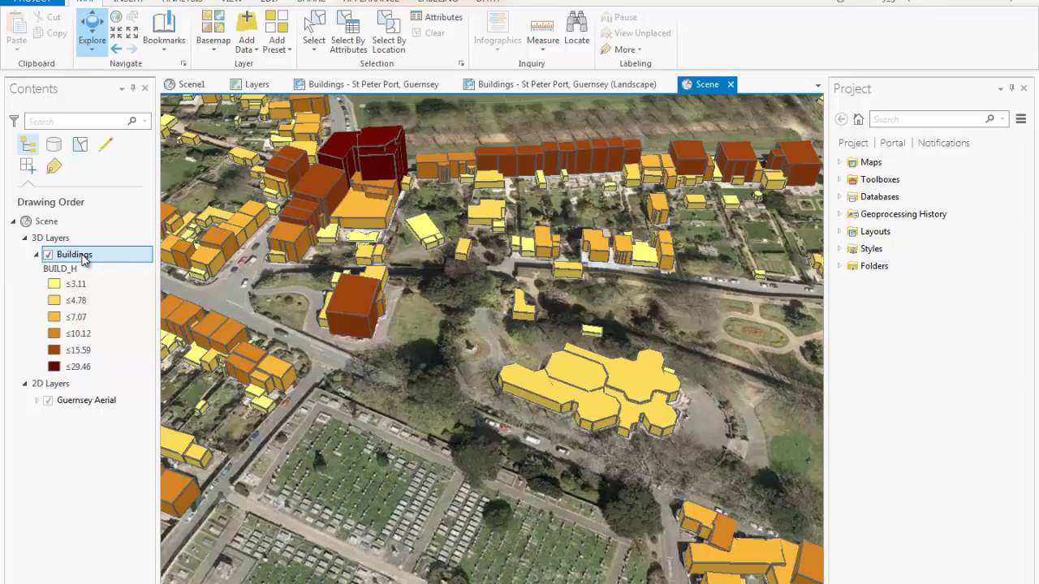
pyautogui.click(385, 3)
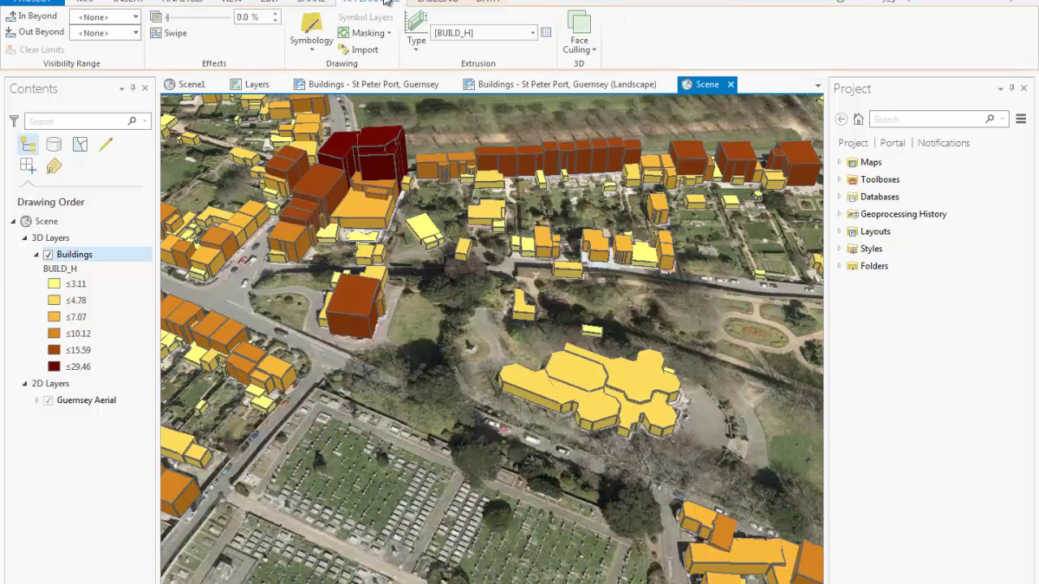
pyautogui.click(416, 36)
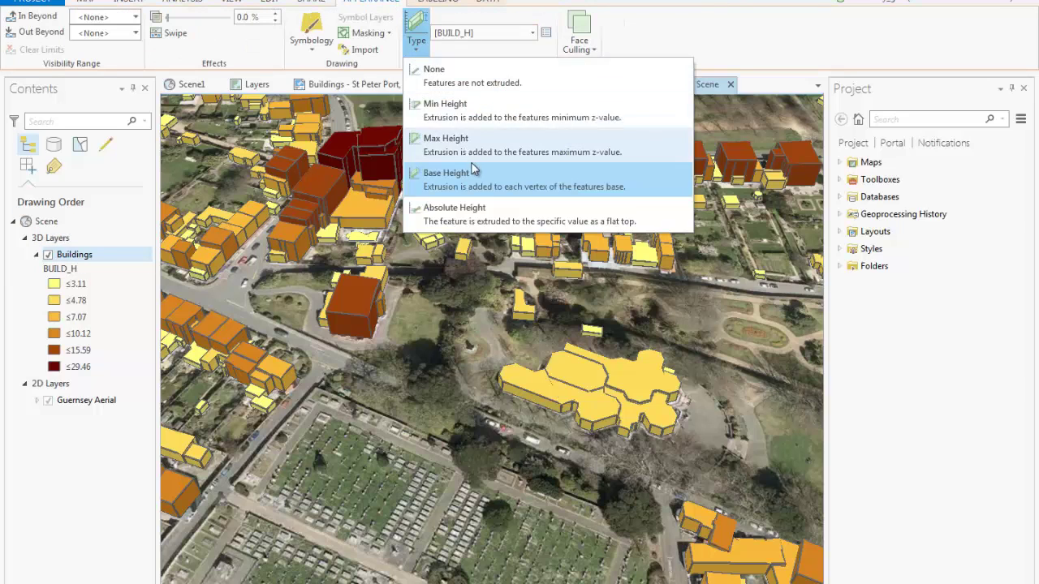
pyautogui.click(534, 35)
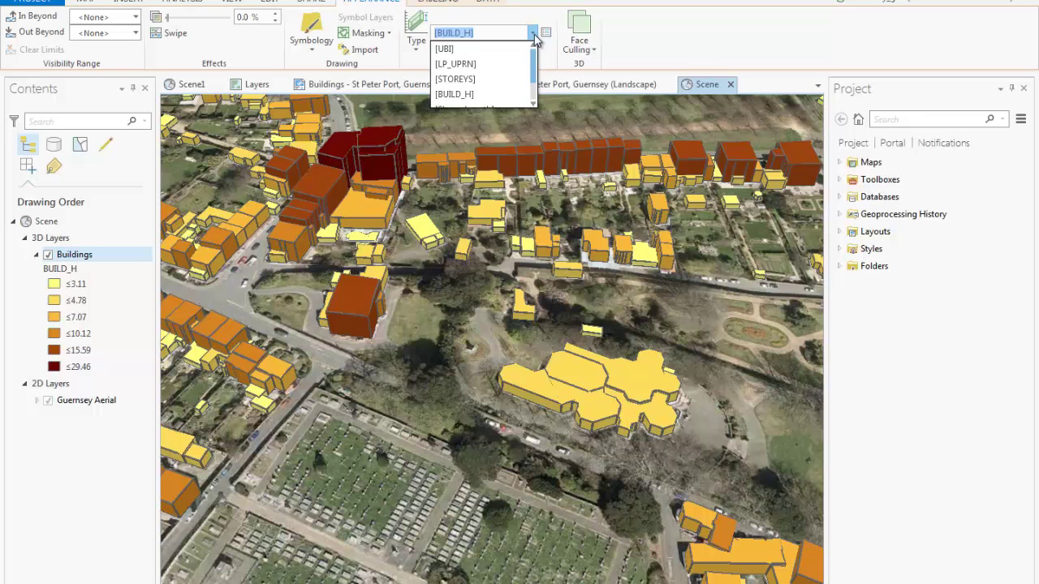
pyautogui.click(519, 94)
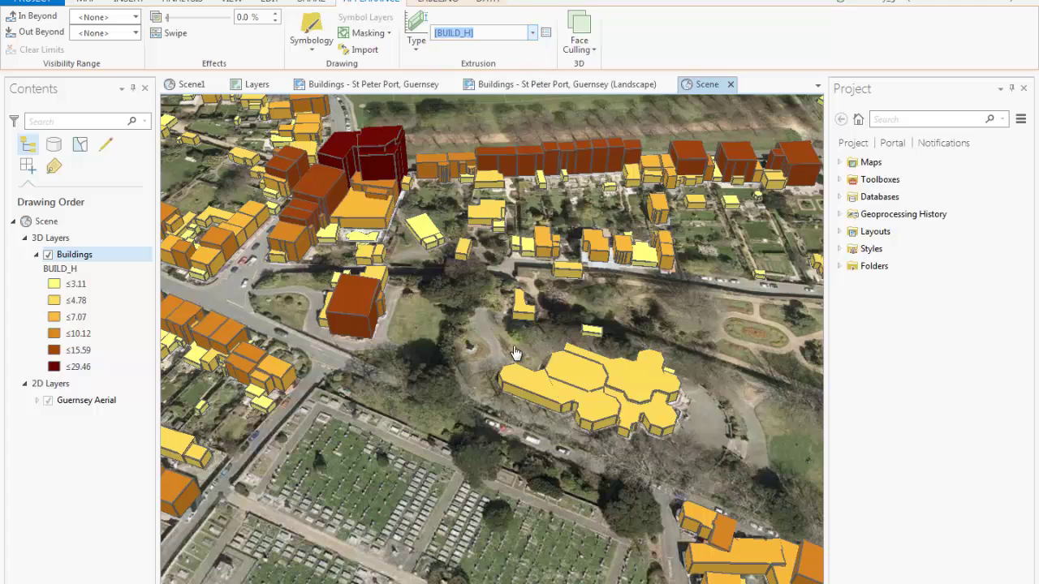
pyautogui.click(499, 313)
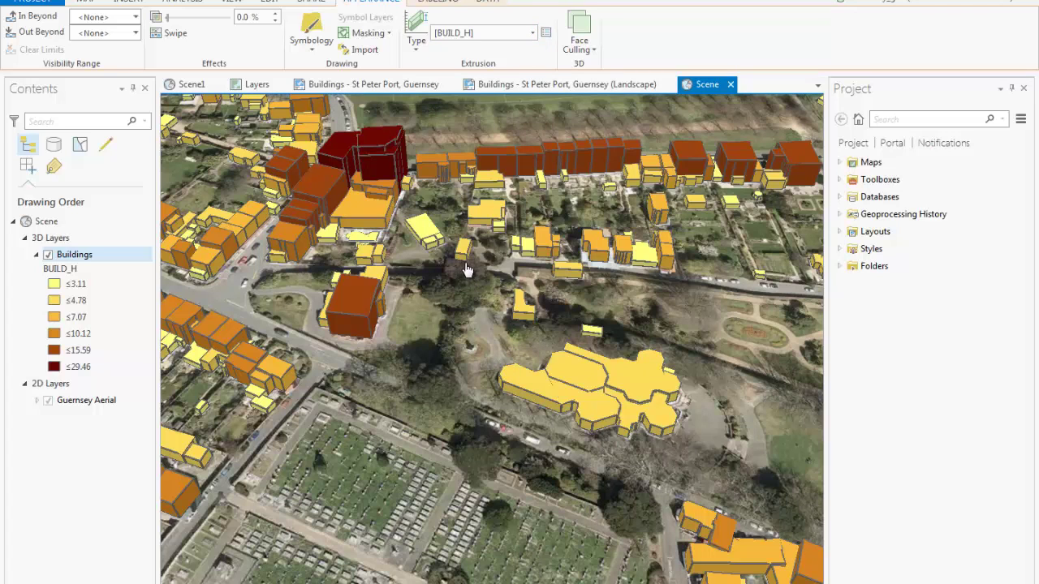
pyautogui.moveTo(490, 281); pyautogui.dragTo(485, 338)
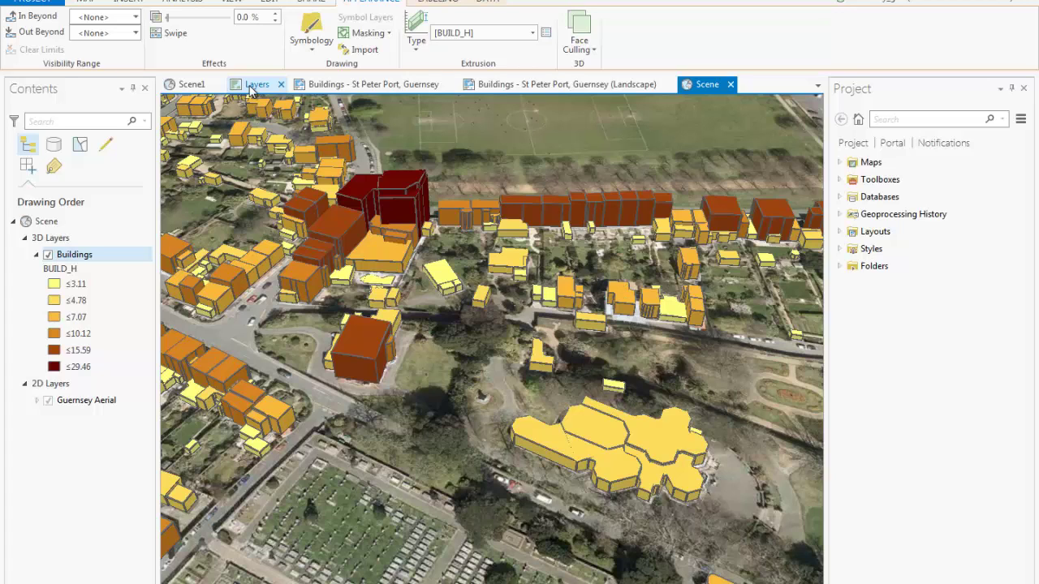
# Dock the Layers map to the left of the 3D Scene and pan it to the same buildings
pyautogui.moveTo(252, 89); pyautogui.dragTo(469, 346)
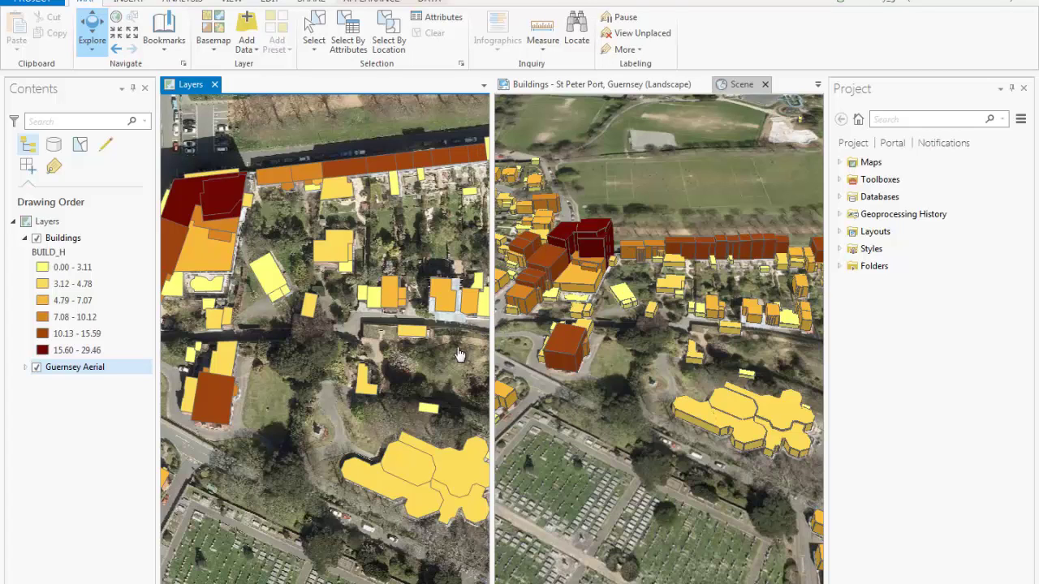
pyautogui.moveTo(365, 357); pyautogui.dragTo(326, 299)
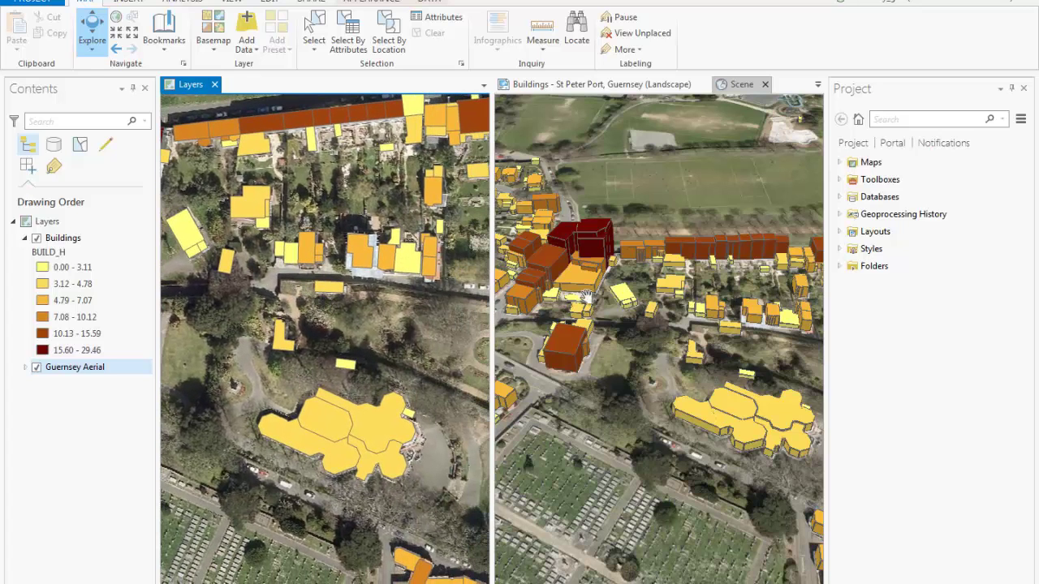
# Link the map and scene views by Center, then pan and zoom the map to test it
pyautogui.click(235, 3)
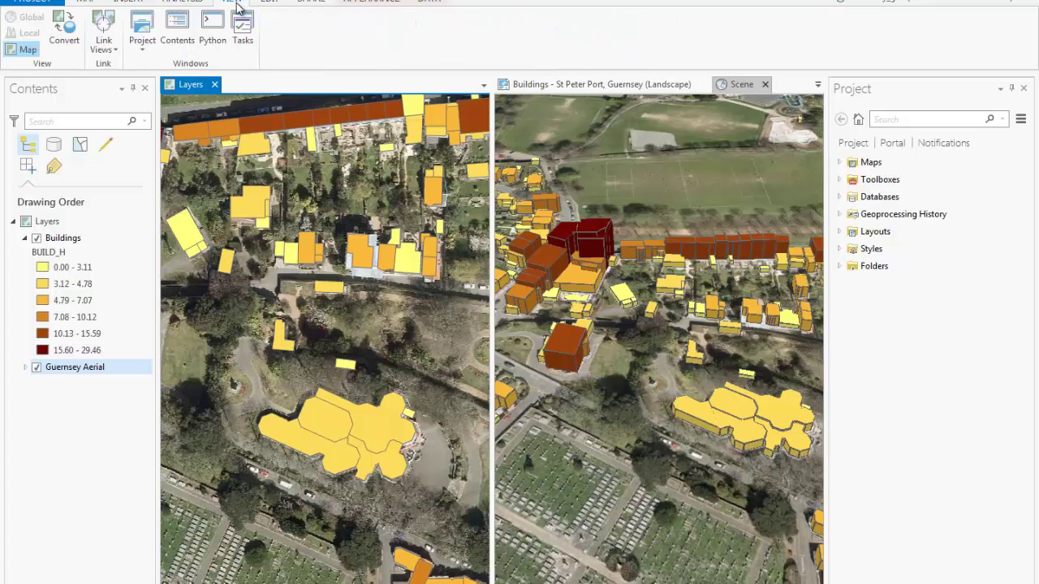
pyautogui.click(106, 53)
pyautogui.click(133, 72)
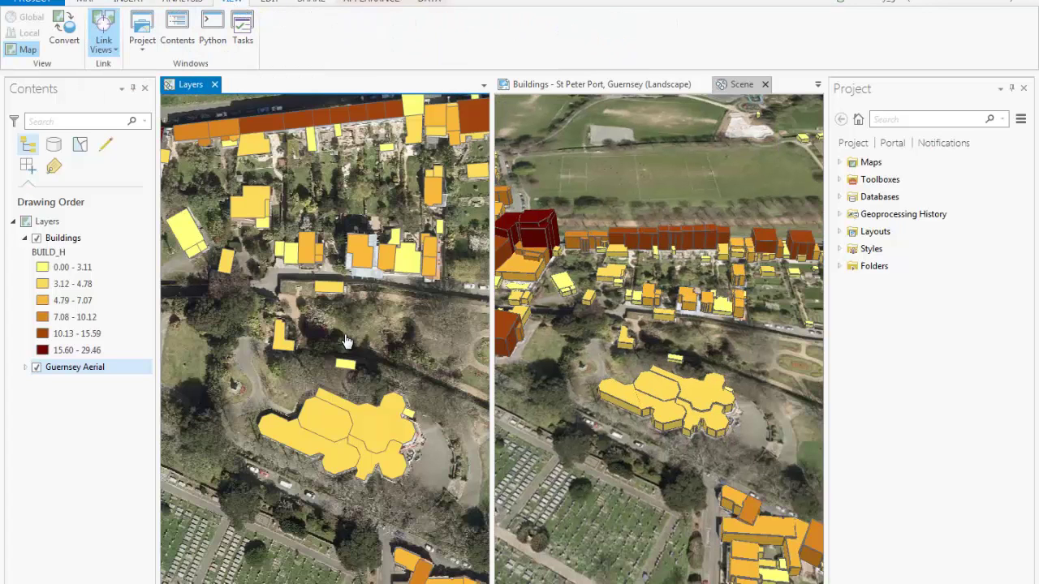
pyautogui.moveTo(404, 404); pyautogui.dragTo(390, 370)
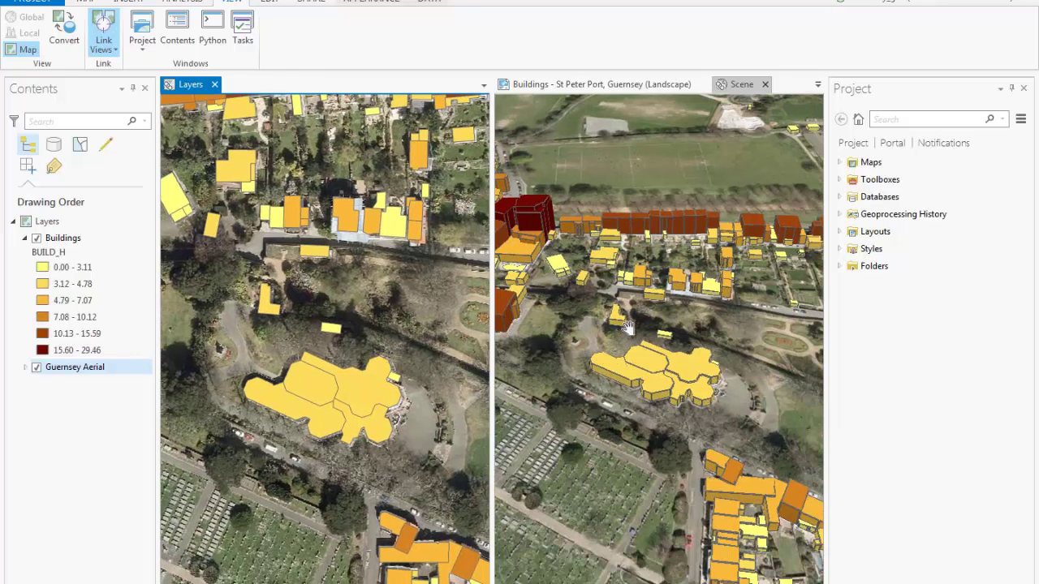
pyautogui.scroll(1, 658, 365)
pyautogui.click(710, 390)
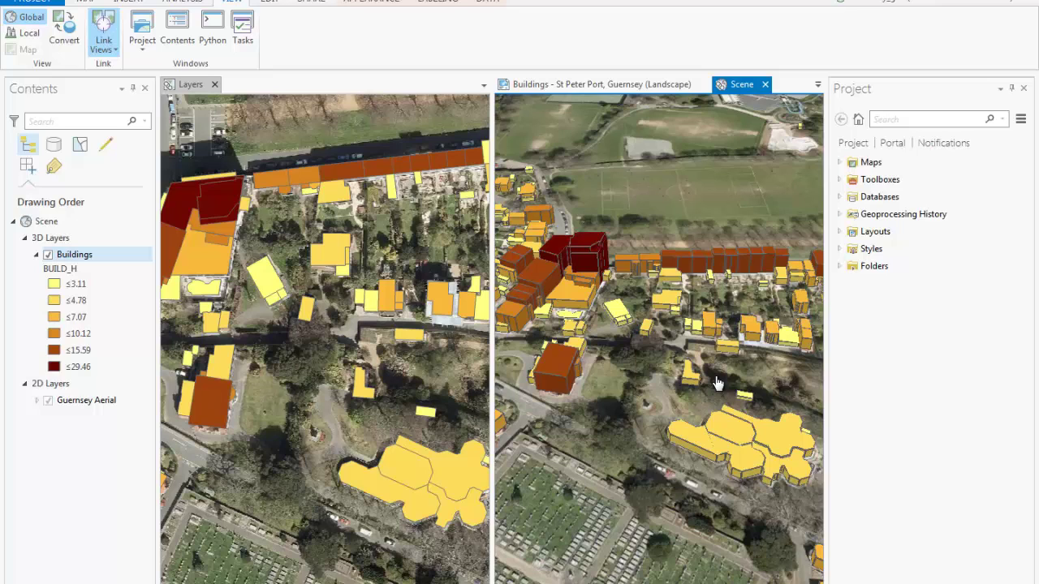
# Drag a vertex of the small building north of the yellow complex into a larger wedge, finishing with F2
pyautogui.click(271, 5)
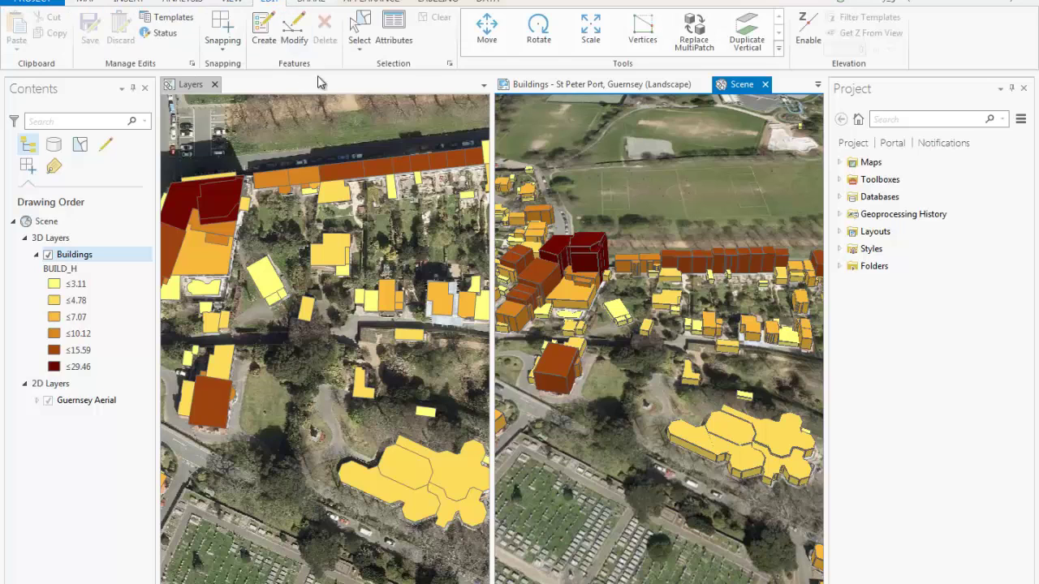
pyautogui.click(192, 86)
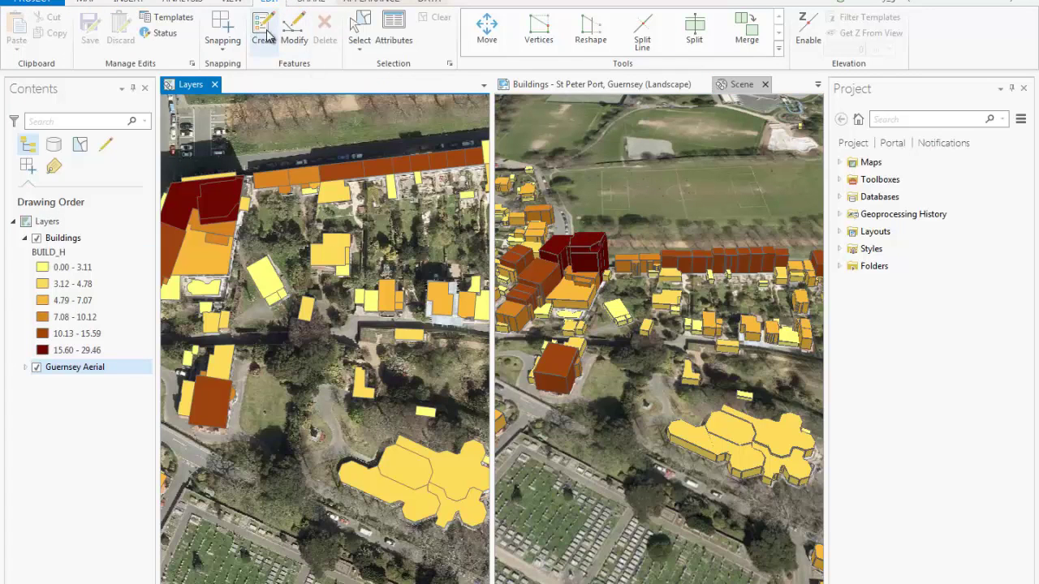
pyautogui.click(360, 31)
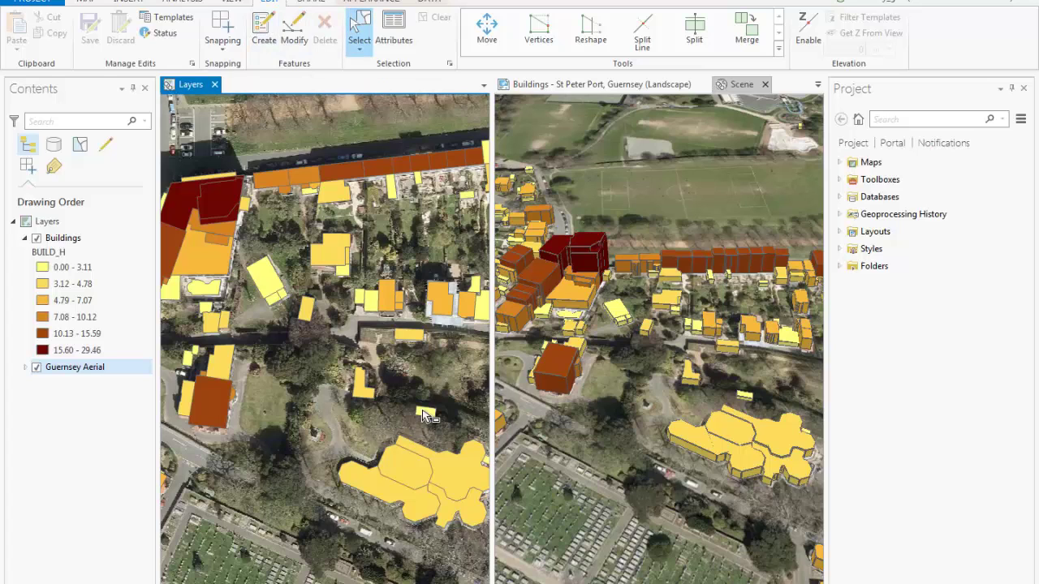
pyautogui.click(424, 413)
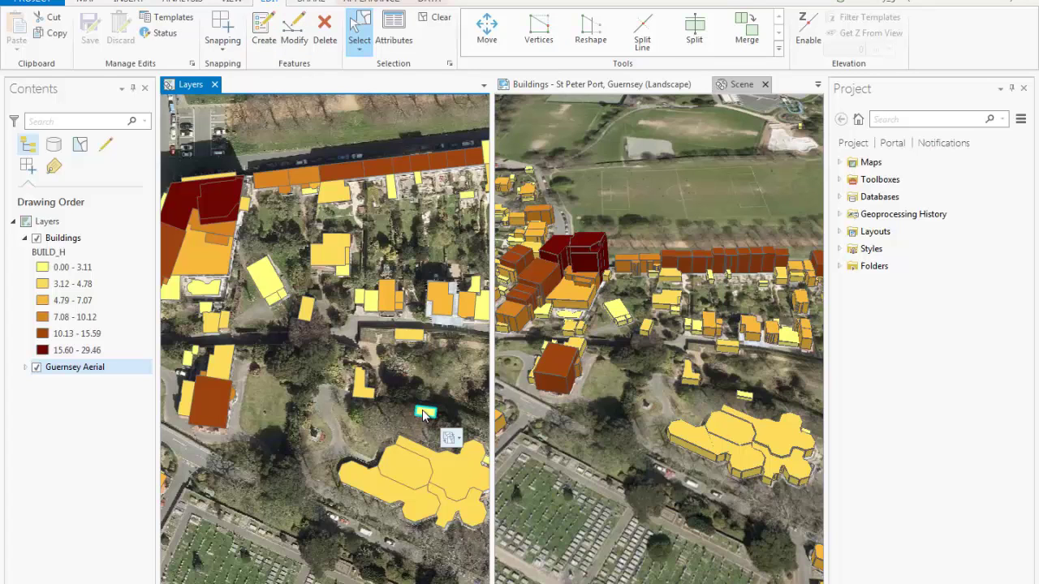
pyautogui.click(537, 32)
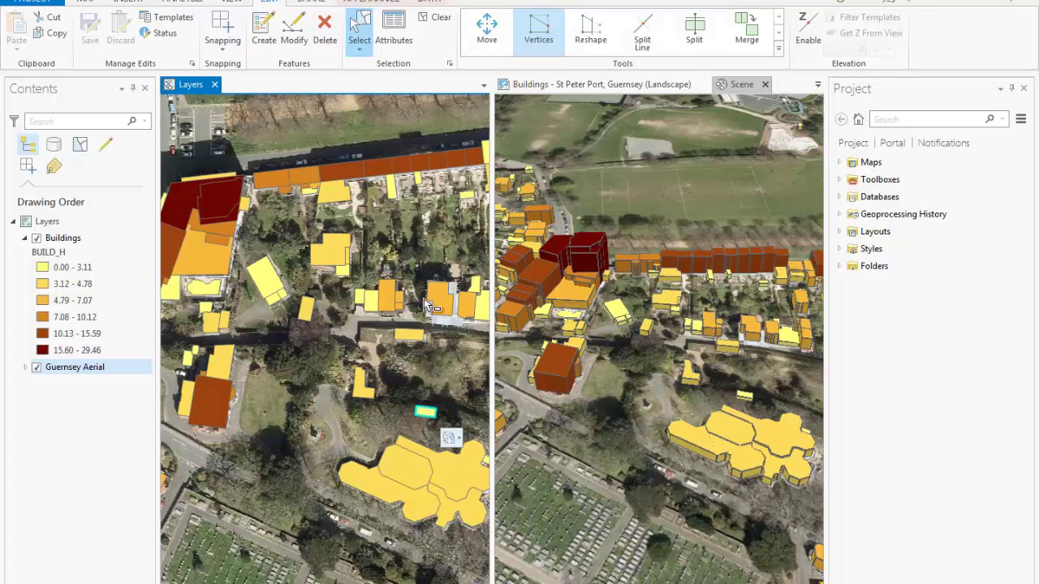
pyautogui.click(426, 406)
pyautogui.moveTo(436, 408); pyautogui.dragTo(401, 378)
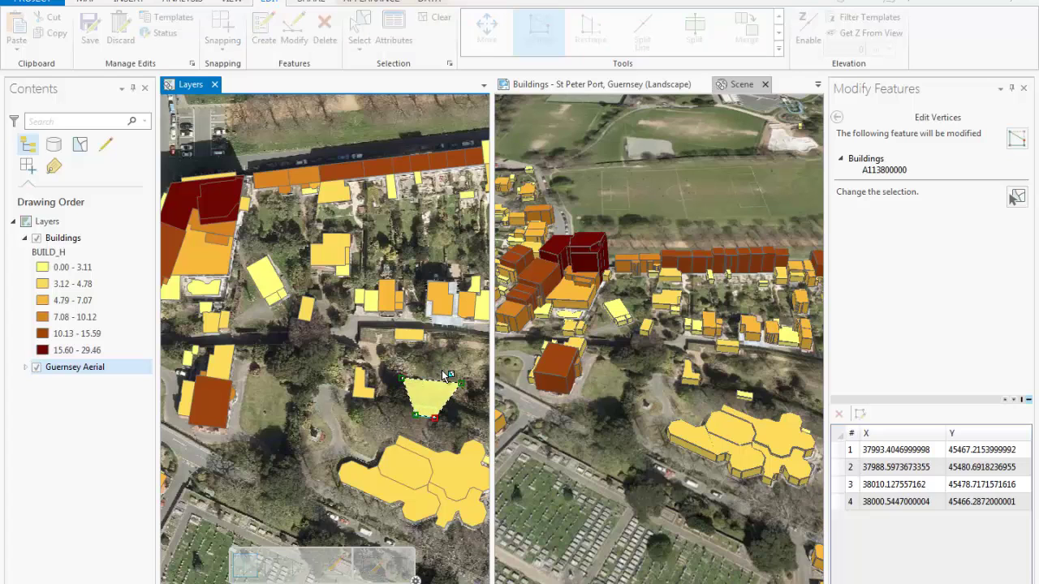
pyautogui.press('F2')
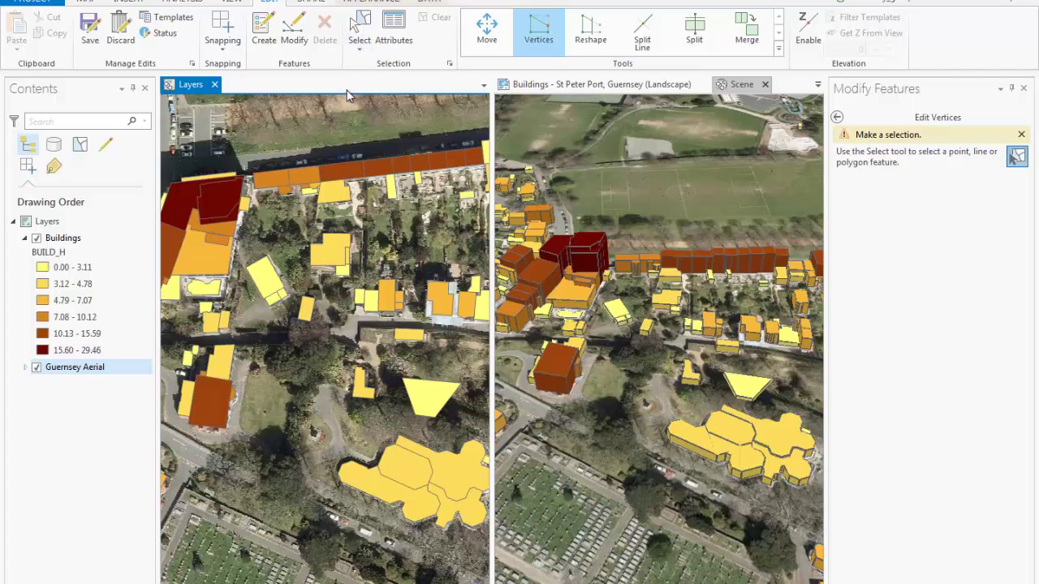
# Change the reshaped building's BUILD_H from 2 to 10, then dock the Layers map full-size
pyautogui.click(360, 31)
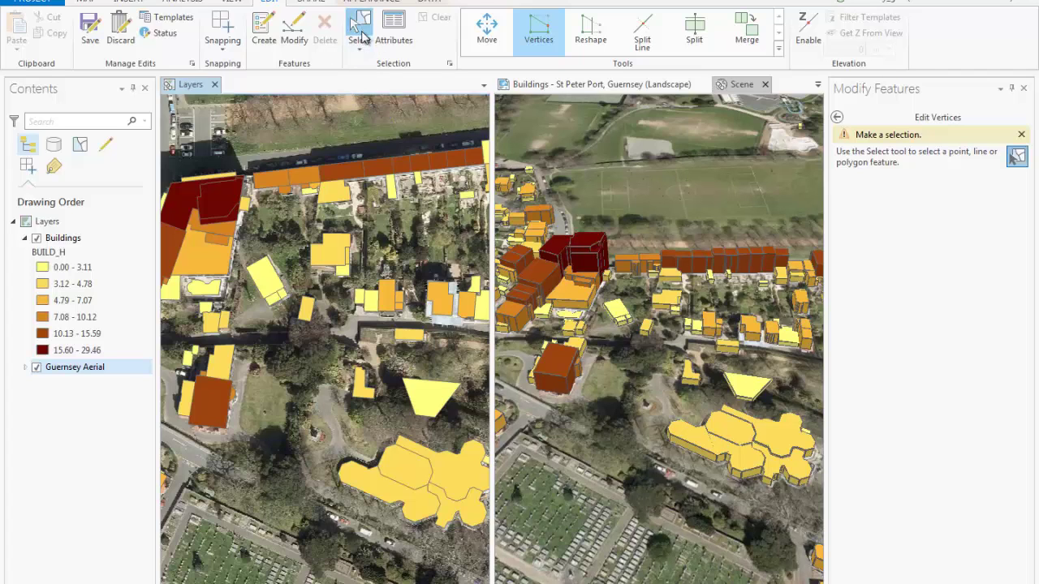
pyautogui.click(450, 398)
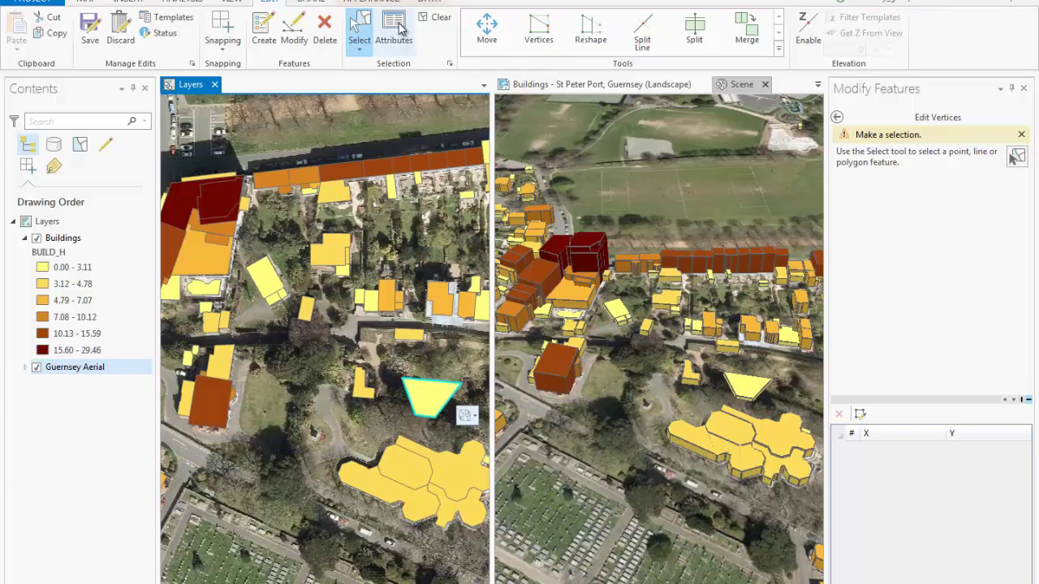
pyautogui.click(396, 31)
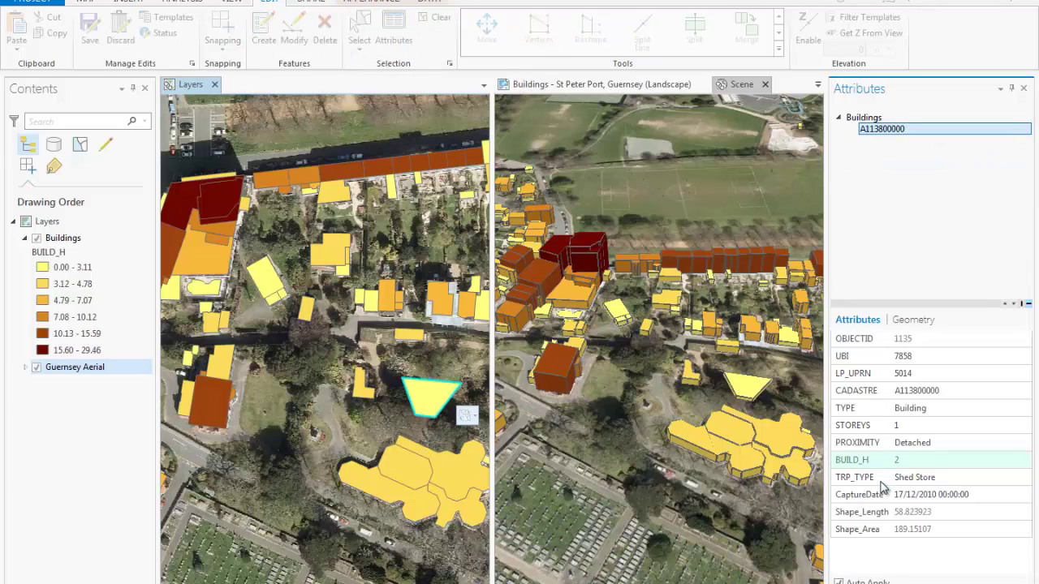
pyautogui.click(915, 460)
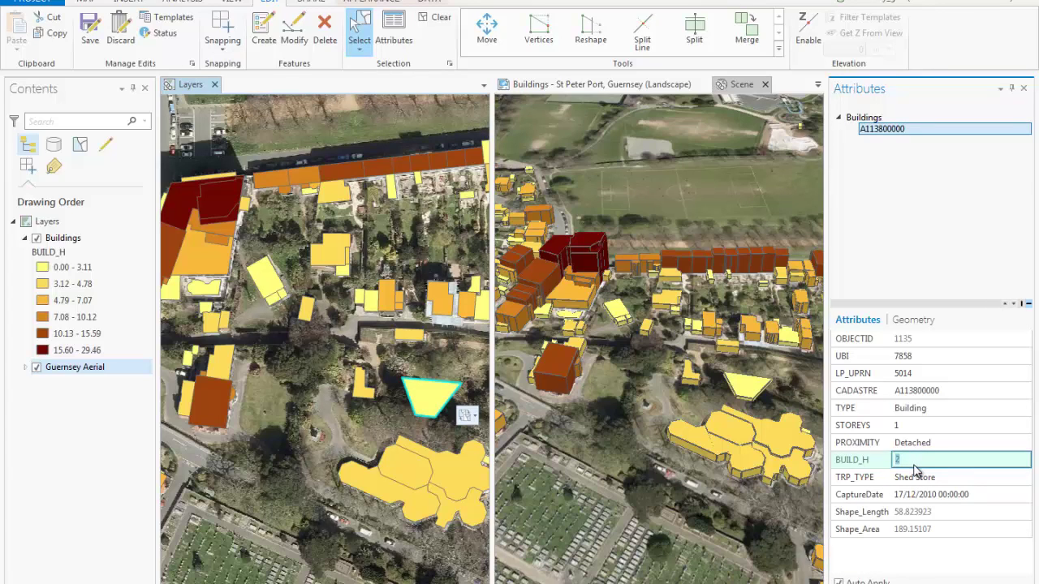
pyautogui.write('10')
pyautogui.click(475, 367)
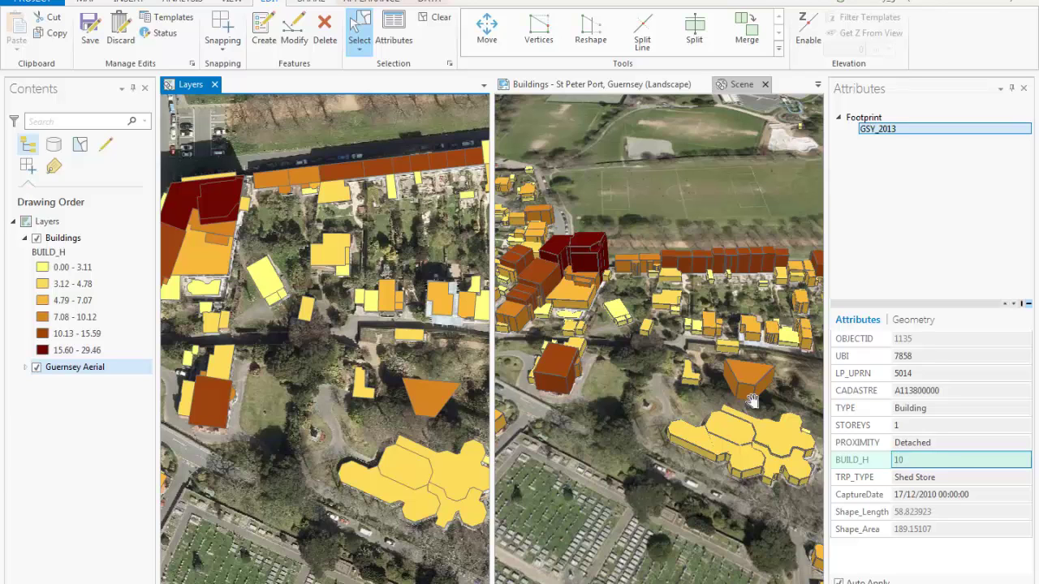
pyautogui.moveTo(191, 84); pyautogui.dragTo(658, 342)
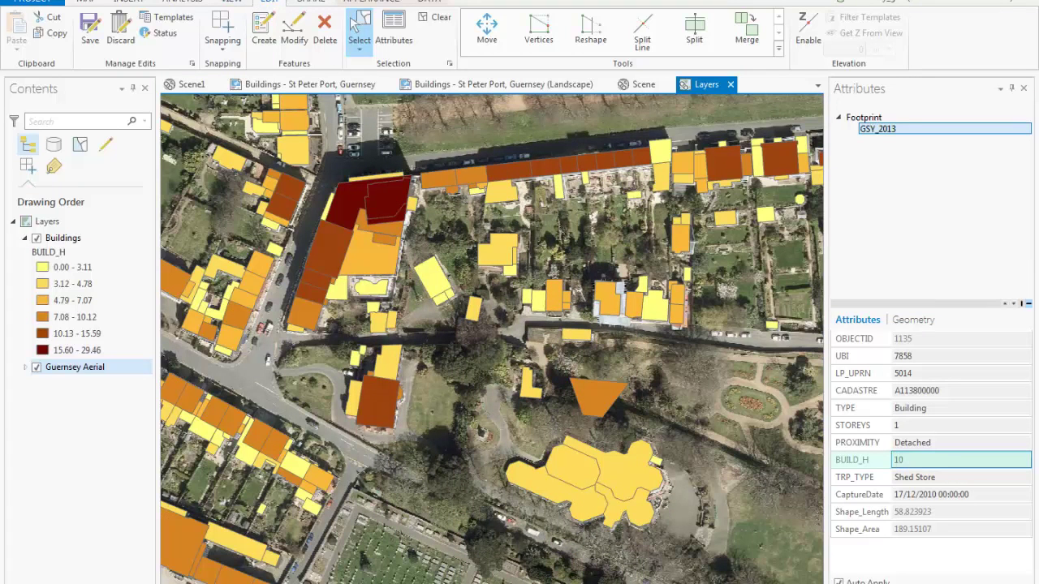
# Open Customize for the Analysis tools gallery, revealing Union, Add Field, Sort, Dissolve, Merge and Clip
pyautogui.click(175, 4)
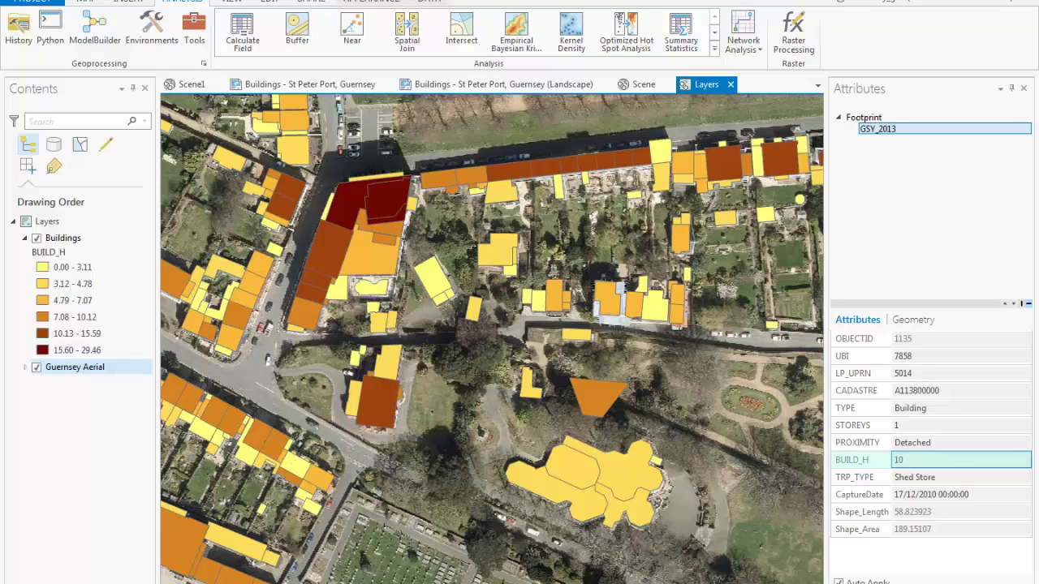
pyautogui.click(715, 52)
pyautogui.click(259, 152)
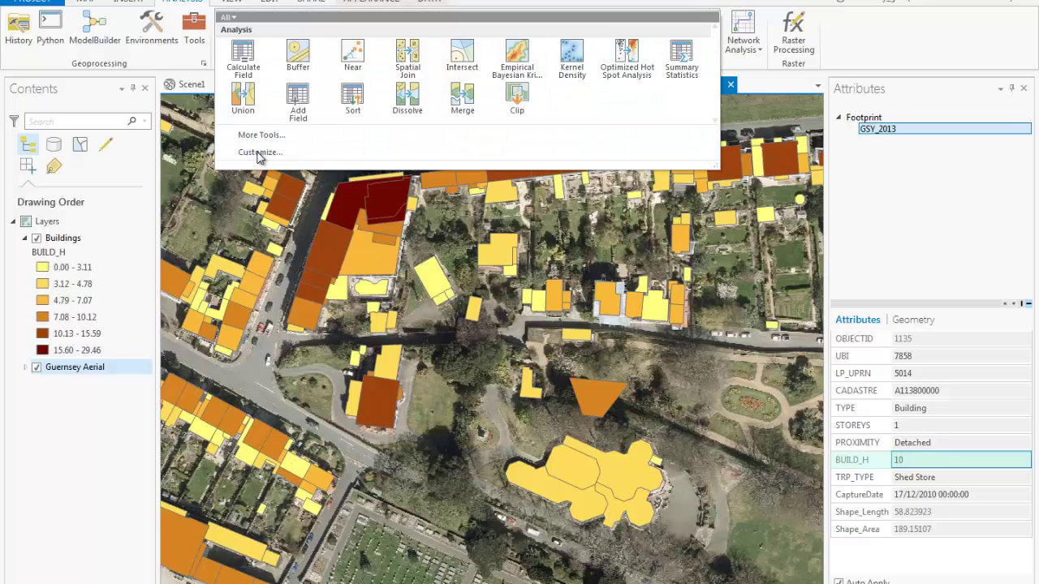
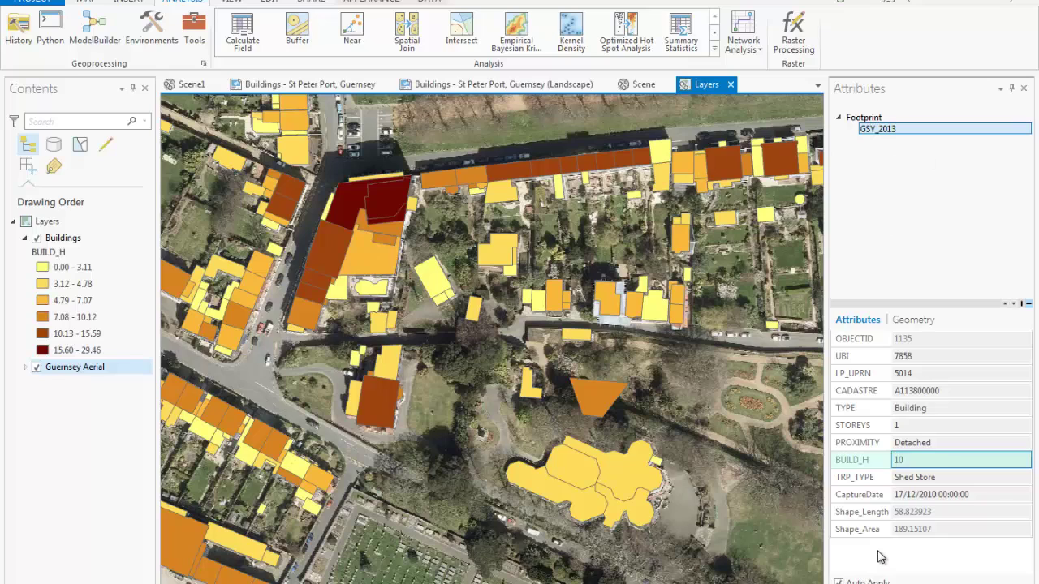
# Search the portal for 'guernsey' and add Guernsey - Building Repairs to the current map
pyautogui.click(881, 583)
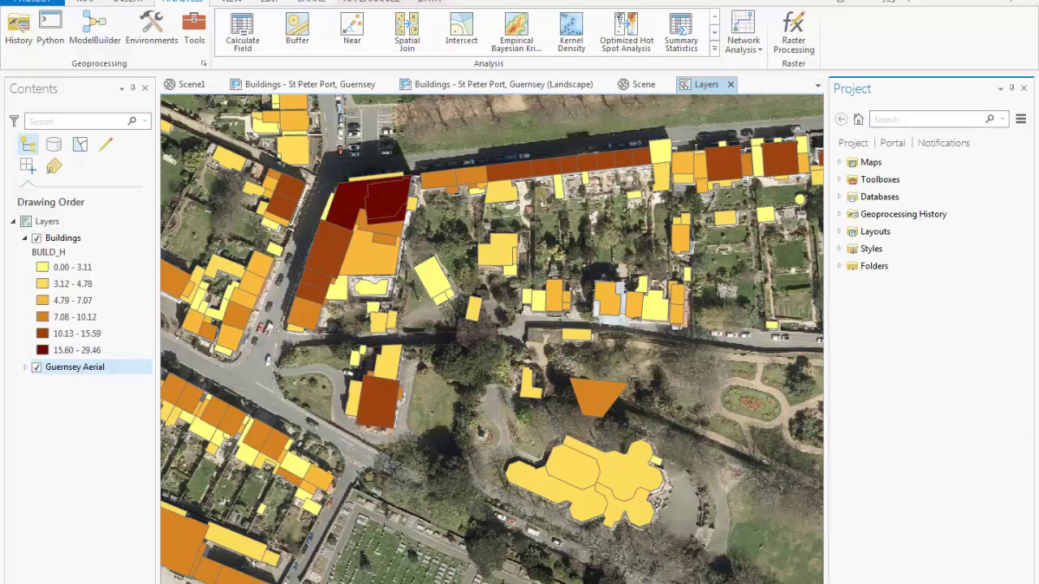
pyautogui.click(892, 143)
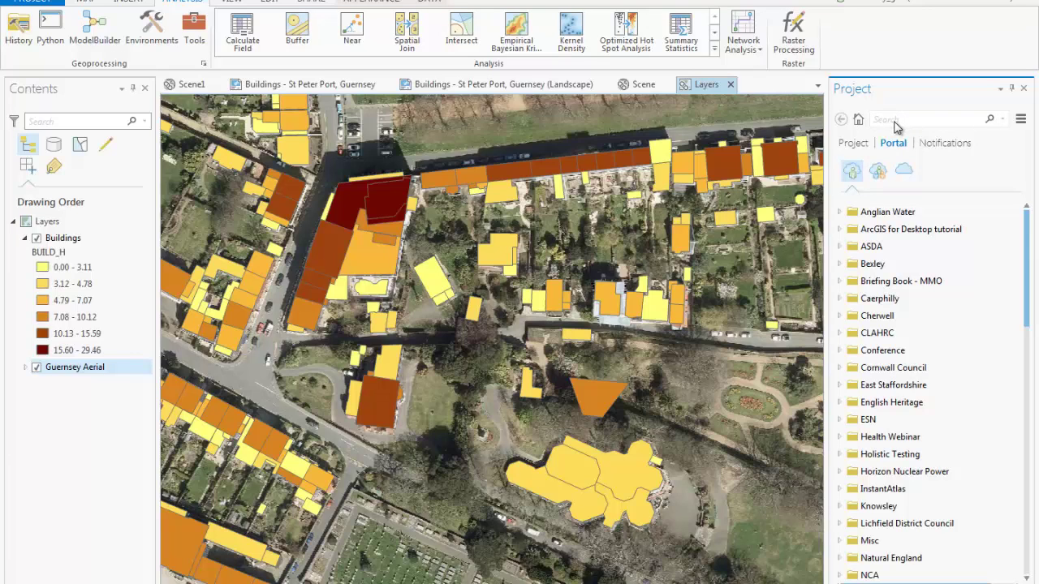
pyautogui.write('guernsey')
pyautogui.press('Return')
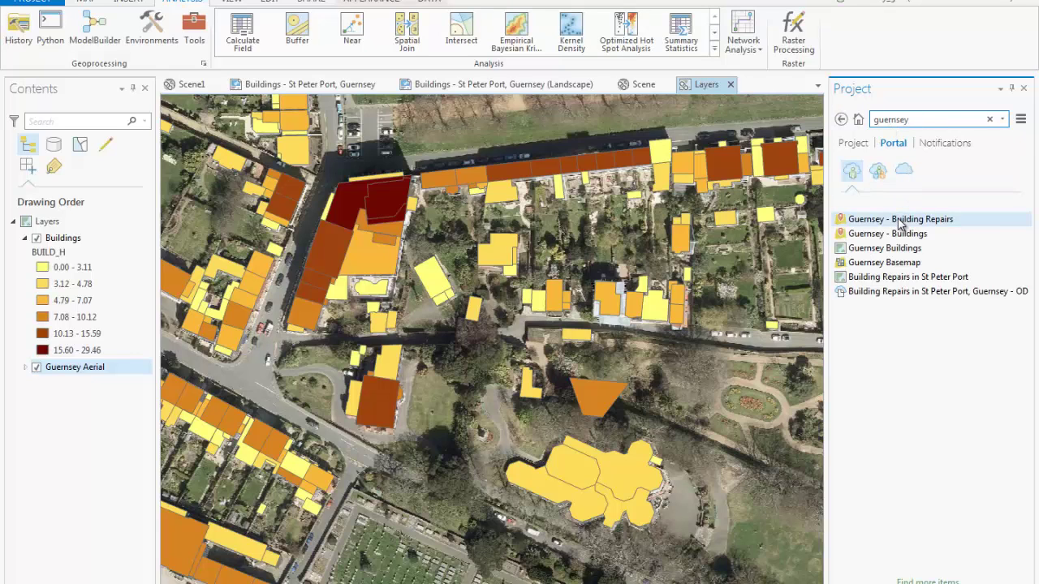
pyautogui.rightClick(901, 221)
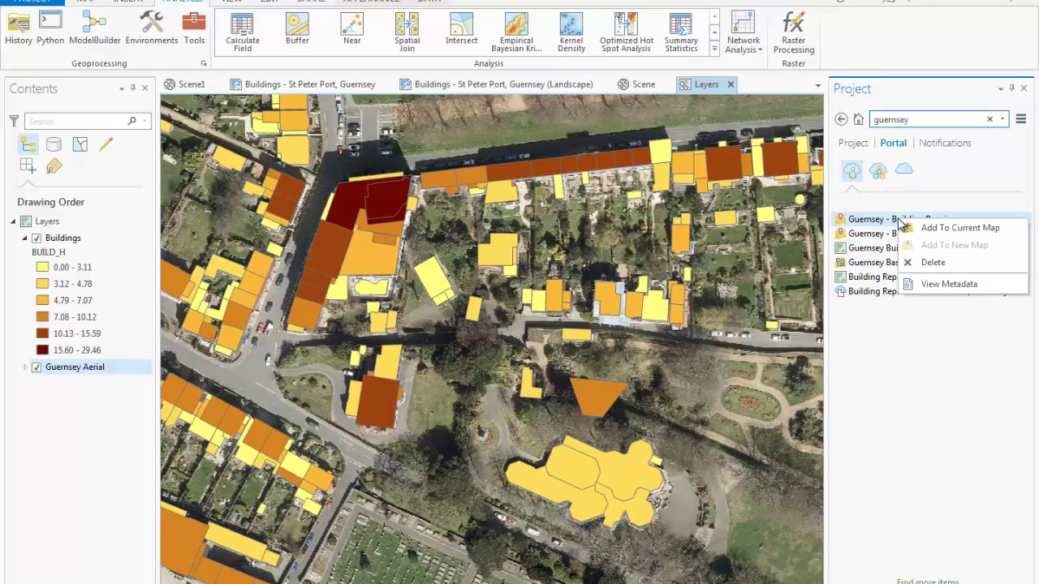
pyautogui.click(926, 228)
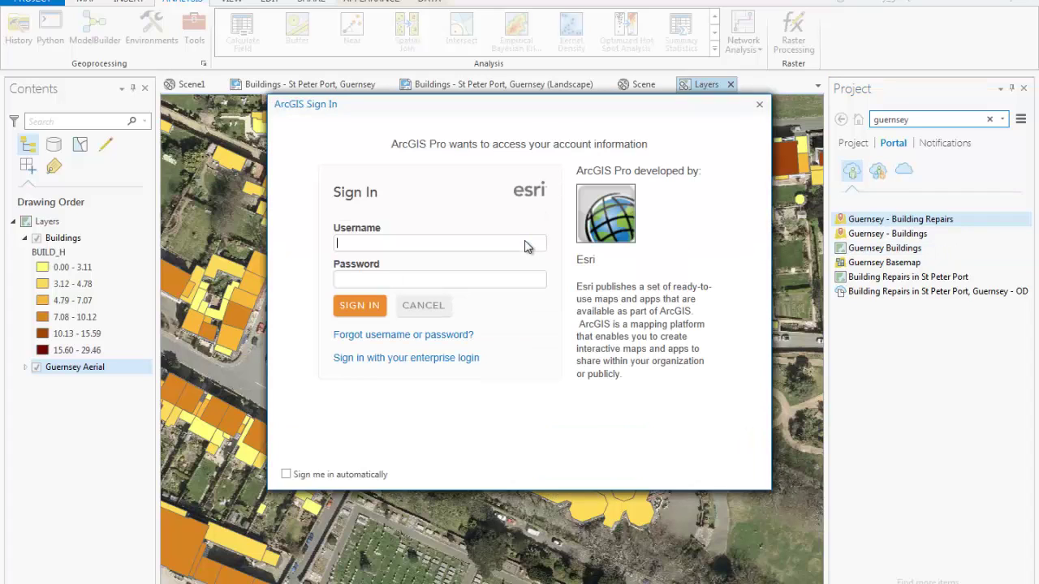
# Sign in to the portal with the account username and password
pyautogui.press('Tab')
pyautogui.write('••••••••••')
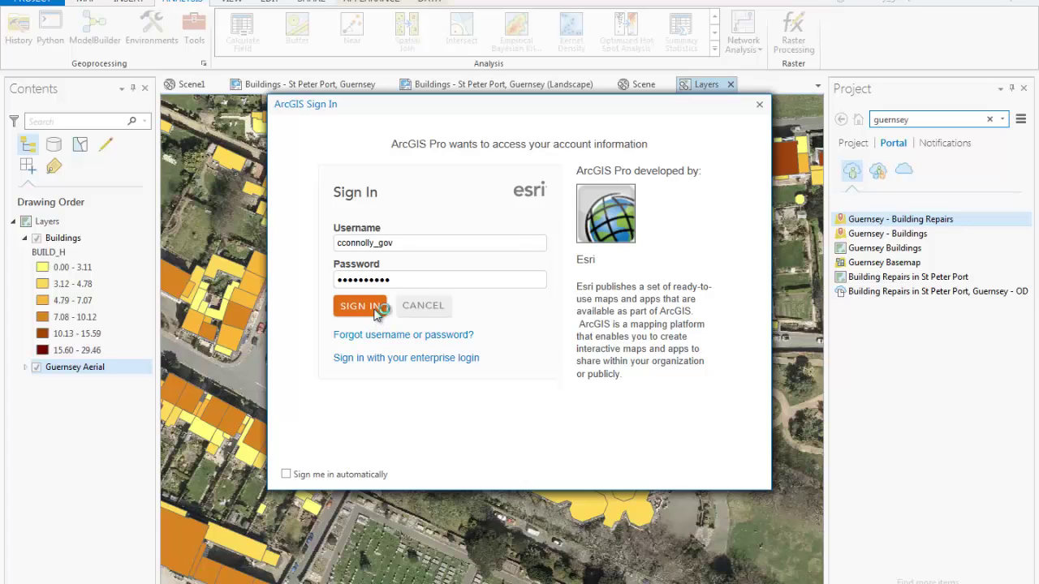
pyautogui.click(376, 315)
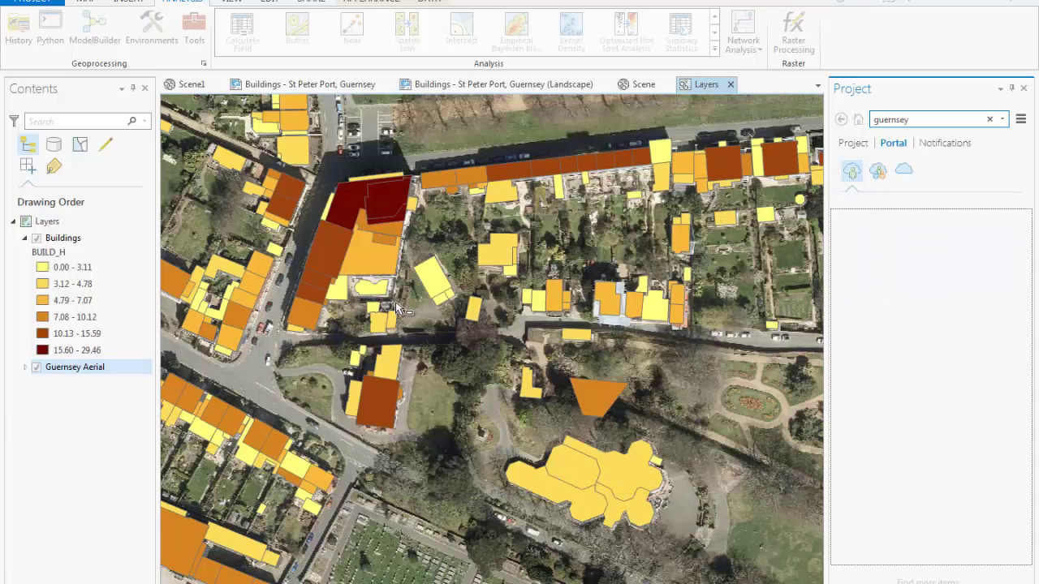
# Hide the Buildings height layer and activate the Explore tool on the Map tab
pyautogui.click(49, 255)
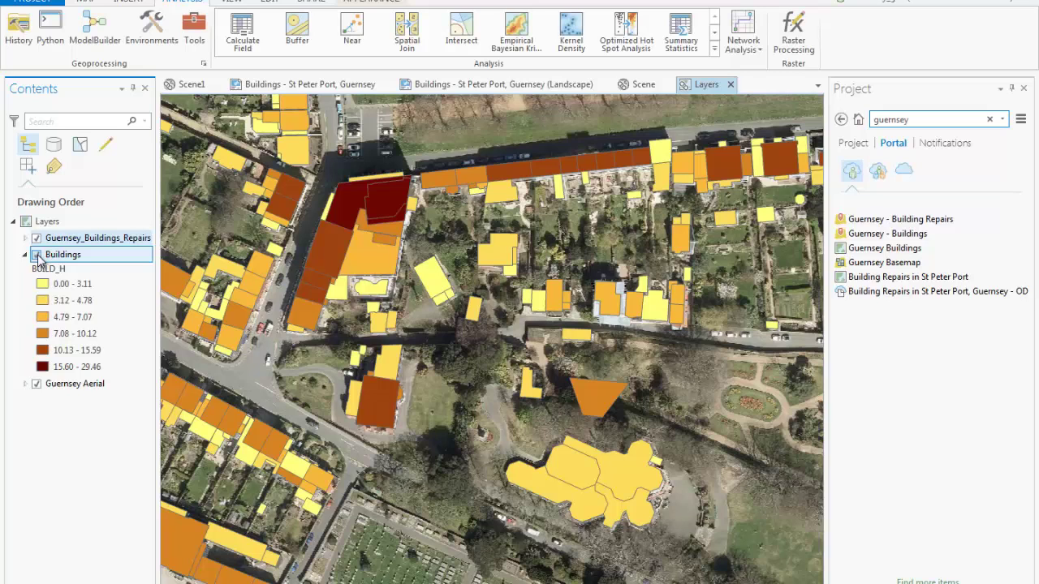
pyautogui.click(37, 255)
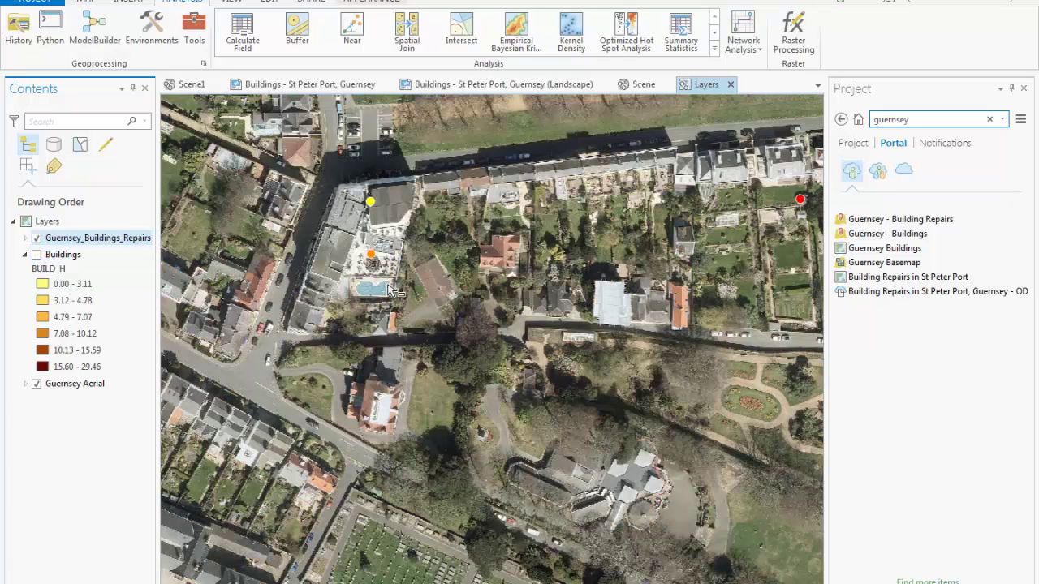
pyautogui.click(86, 2)
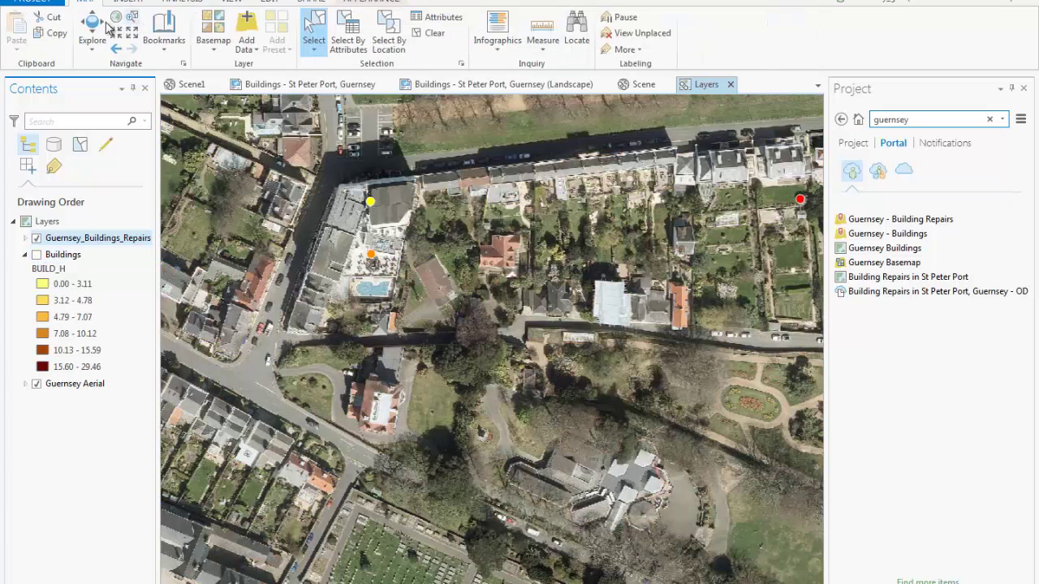
pyautogui.click(96, 19)
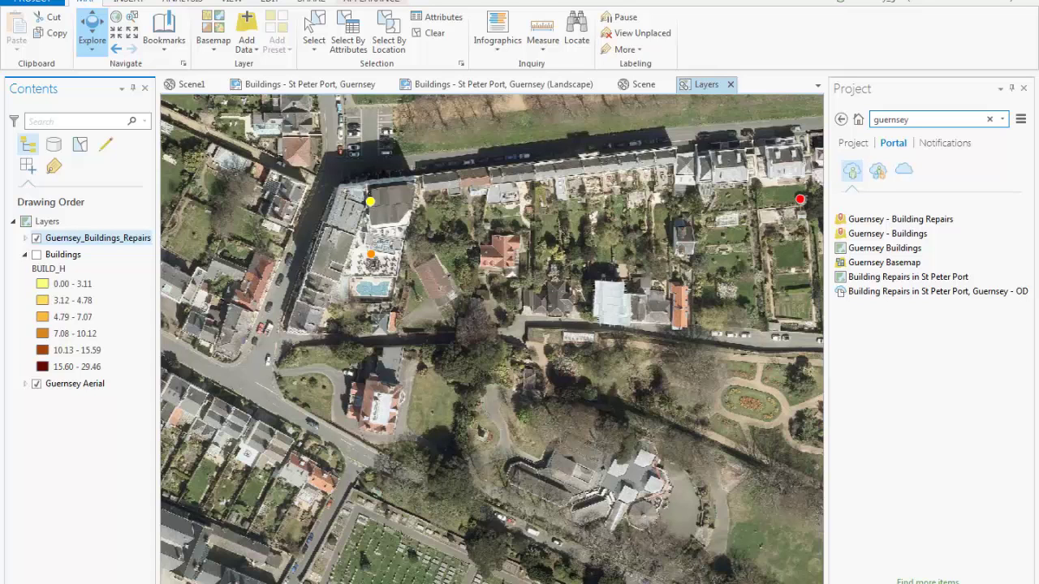
# Pan the map down-left and close the pop-up for repair point 36190
pyautogui.moveTo(370, 203); pyautogui.dragTo(319, 257)
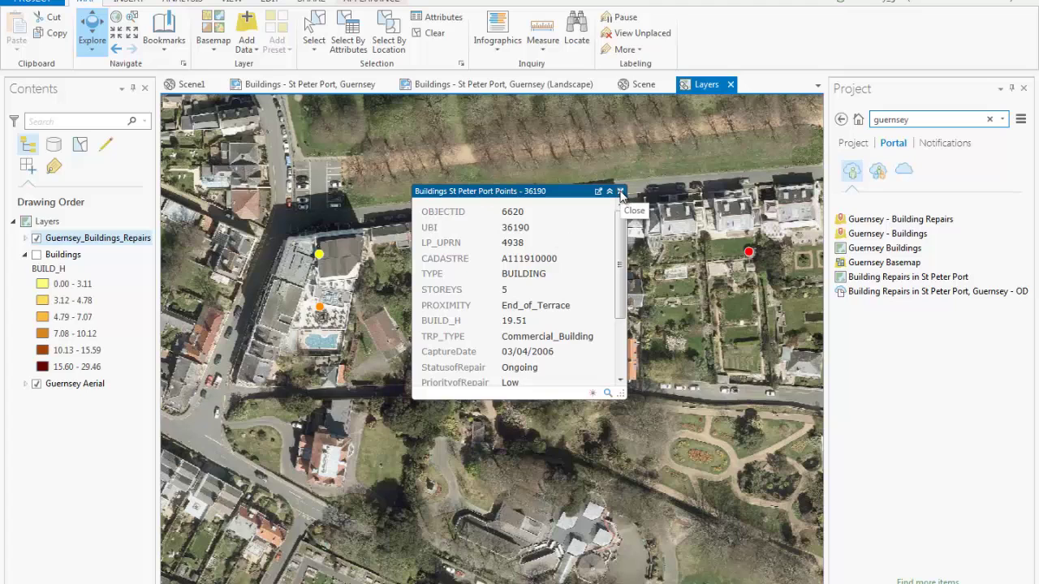
pyautogui.click(621, 192)
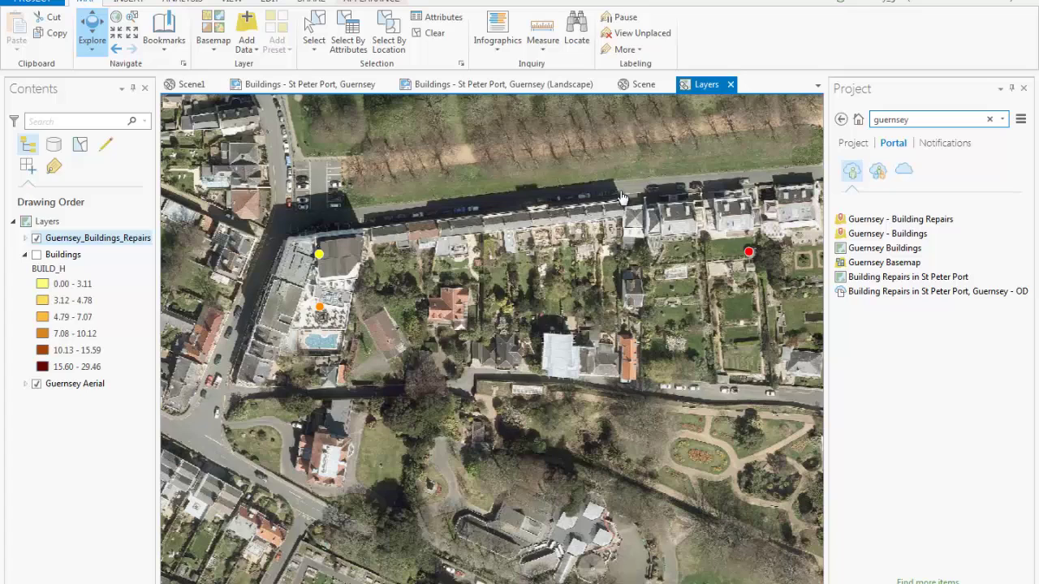
# Look over the Share tab and the project's contents, then go to the pro.arcgis.com page
pyautogui.click(319, 4)
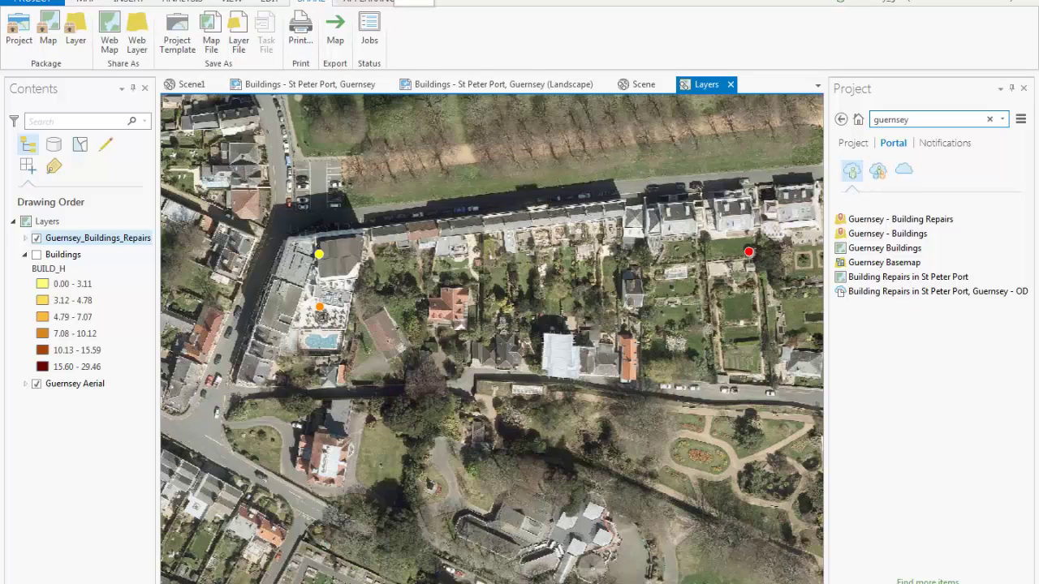
pyautogui.click(857, 142)
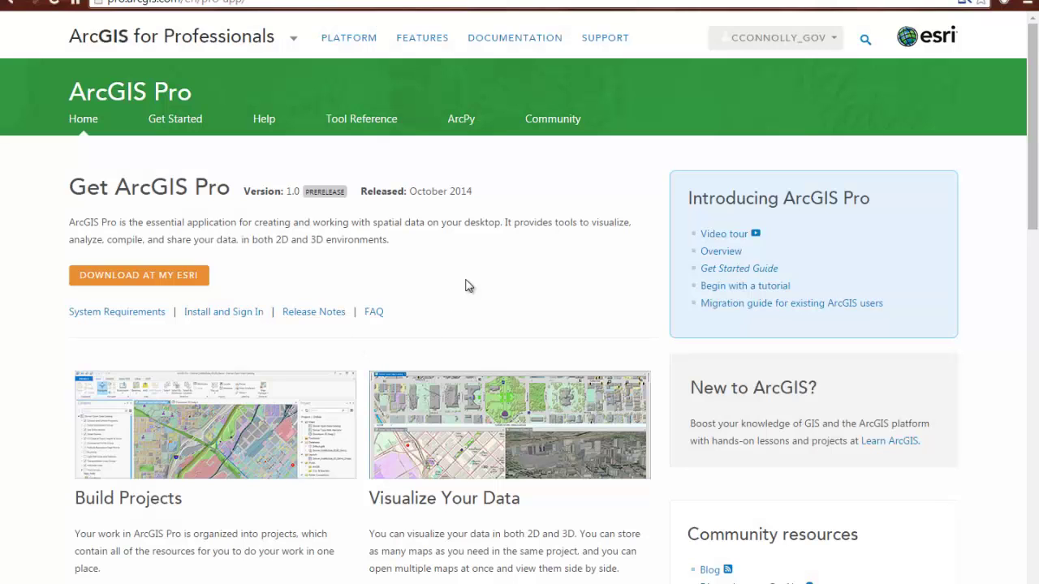
pyautogui.click(374, 3)
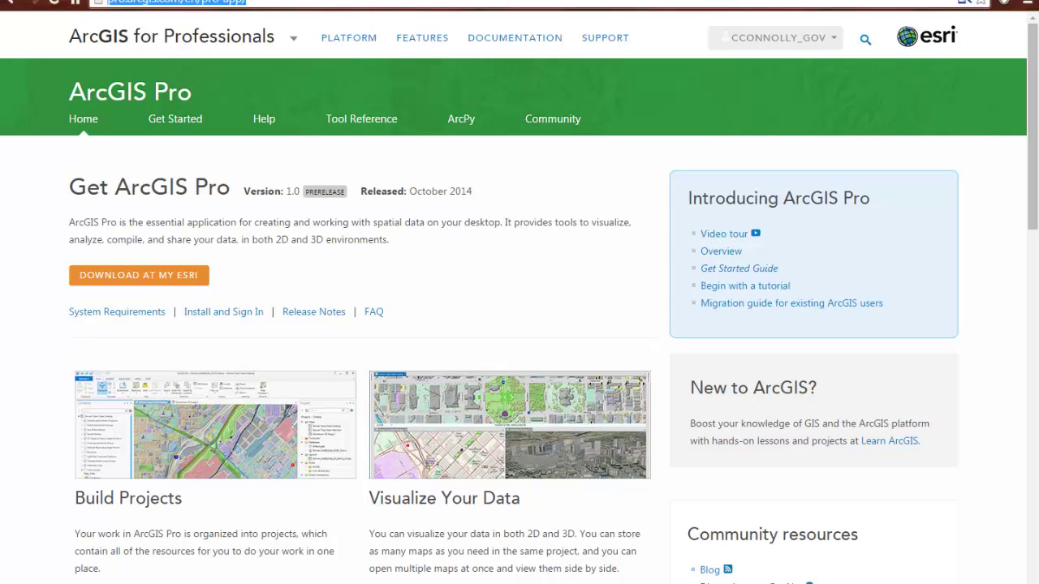